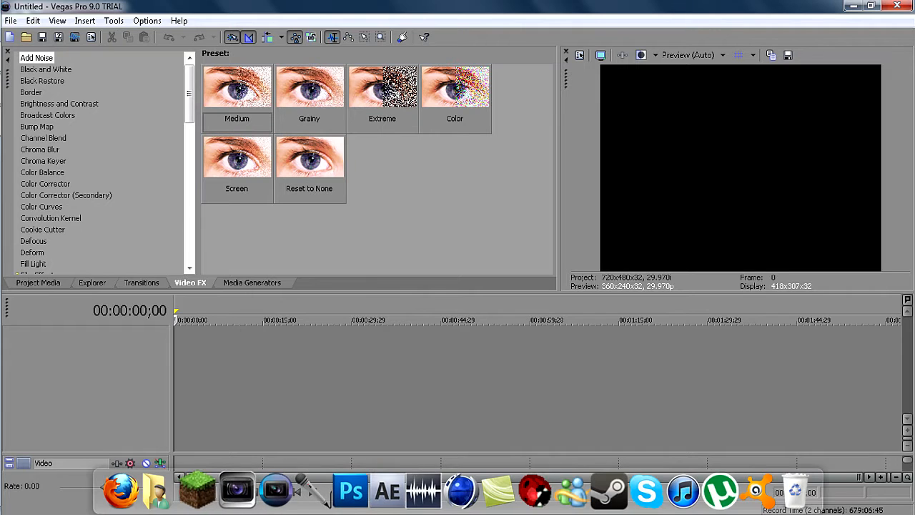
pyautogui.click(10, 20)
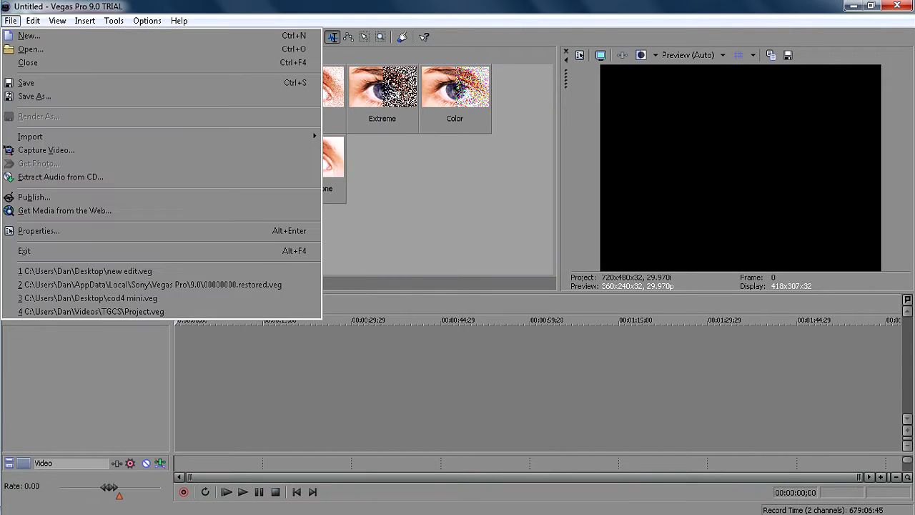
pyautogui.click(10, 21)
pyautogui.click(11, 21)
pyautogui.click(11, 21)
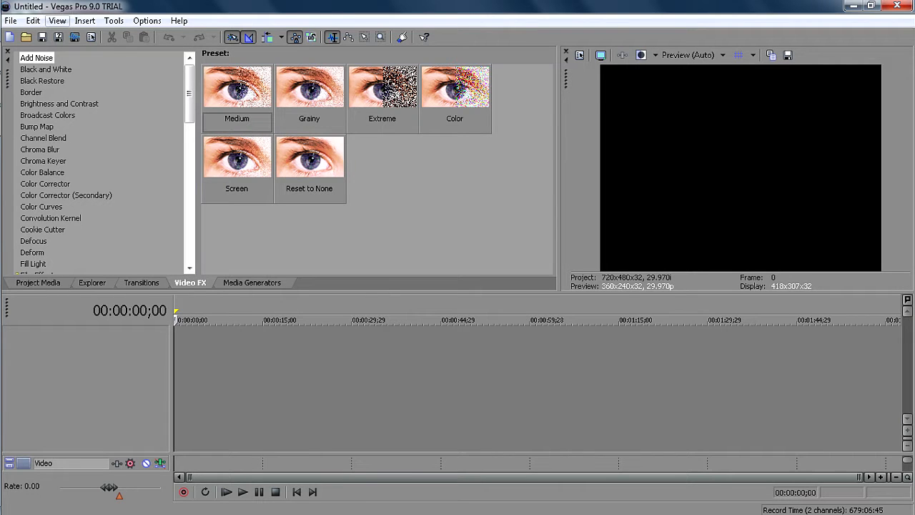
pyautogui.click(11, 20)
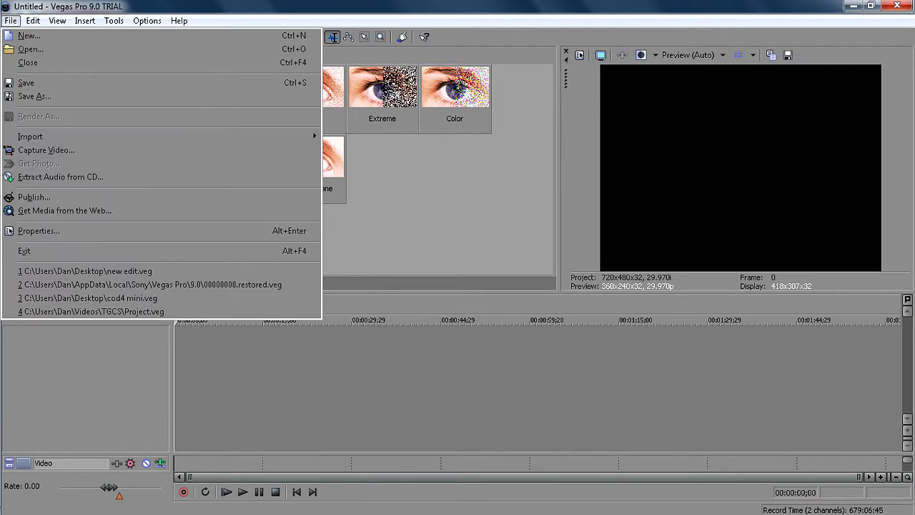
pyautogui.moveTo(57, 20)
pyautogui.press('Escape')
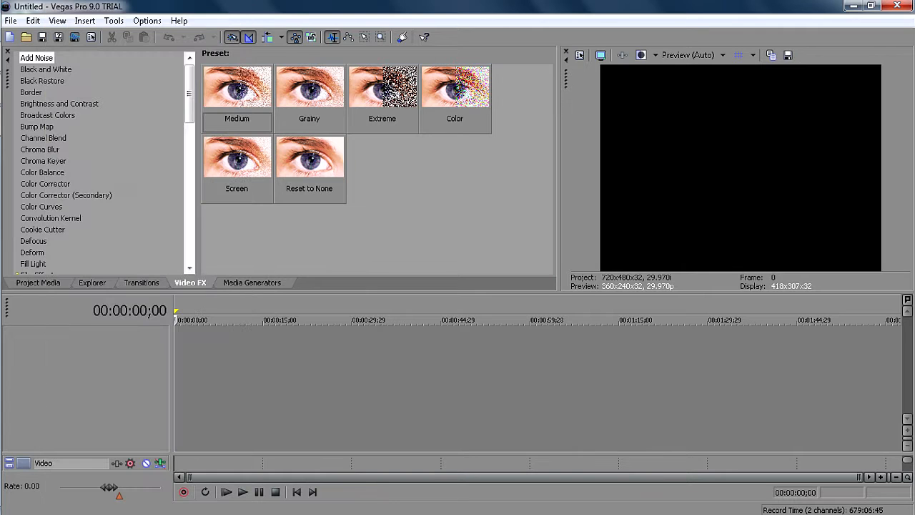
pyautogui.moveTo(1, 107)
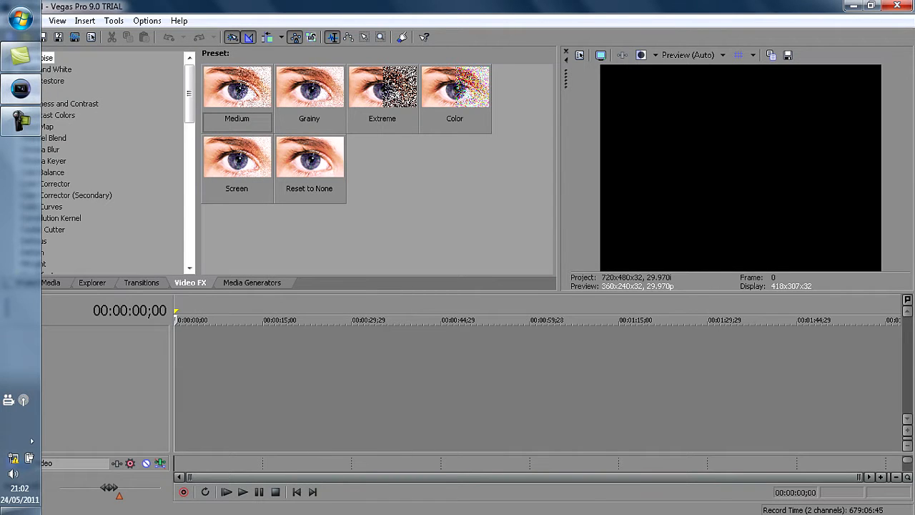
# Switch to Windows Explorer and open the MW2 footage folder inside My Videos > Raw.
pyautogui.moveTo(429, 513)
pyautogui.click(159, 491)
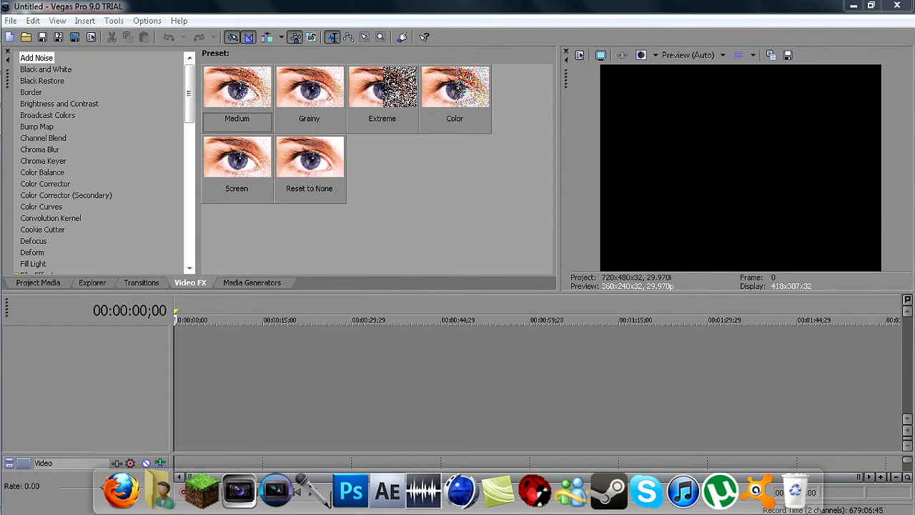
pyautogui.click(226, 172)
pyautogui.doubleClick(226, 172)
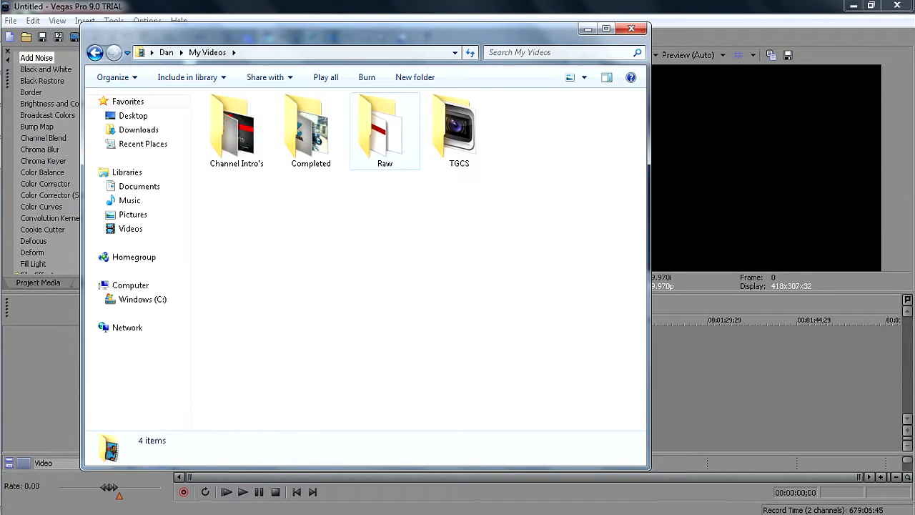
pyautogui.doubleClick(385, 133)
pyautogui.doubleClick(308, 125)
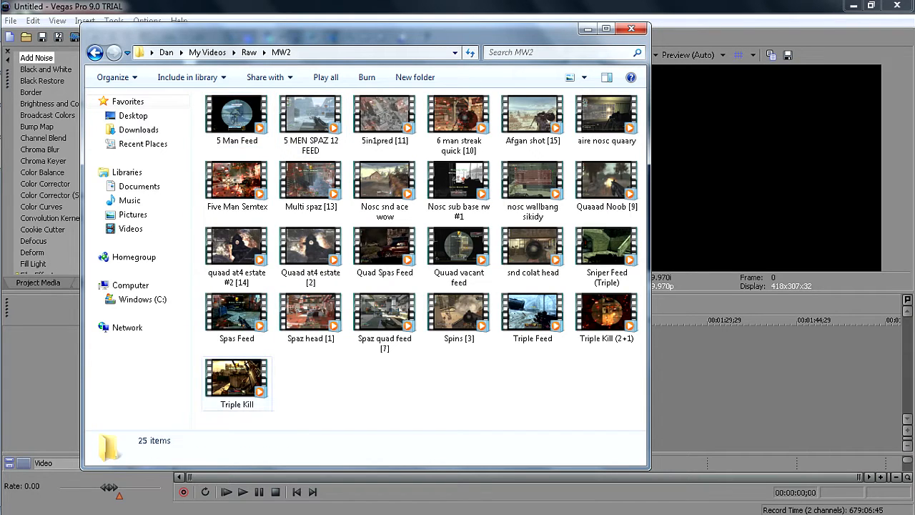
# Add the "aire nosc quaary" clip from the folder to the start of the empty Vegas Pro timeline.
pyautogui.moveTo(608, 118); pyautogui.dragTo(179, 351)
pyautogui.click(680, 350)
pyautogui.click(297, 492)
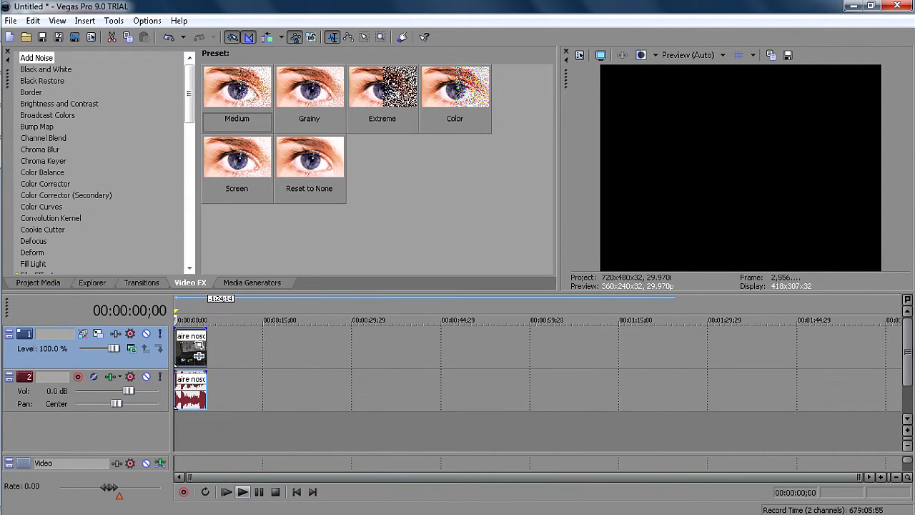
# Play the first second of the clip, pause it and lower the computer's playback volume.
pyautogui.click(242, 492)
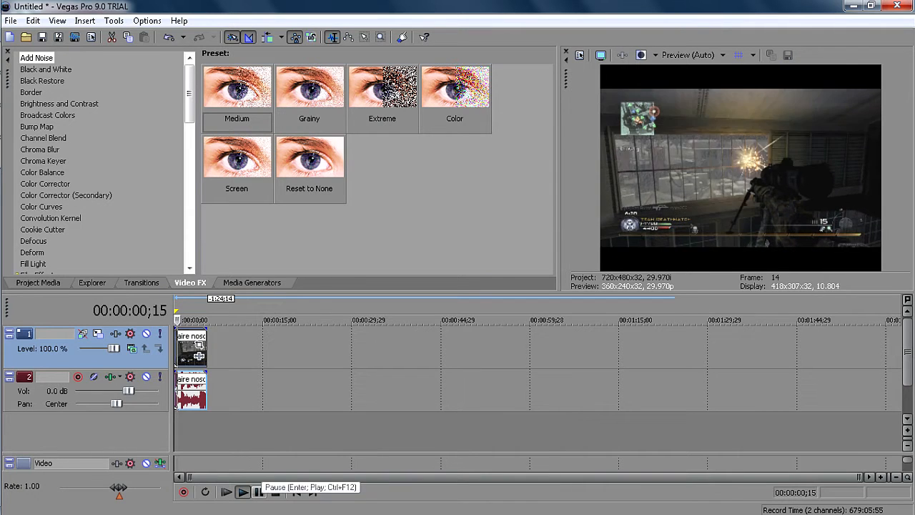
pyautogui.click(259, 492)
pyautogui.moveTo(1, 493)
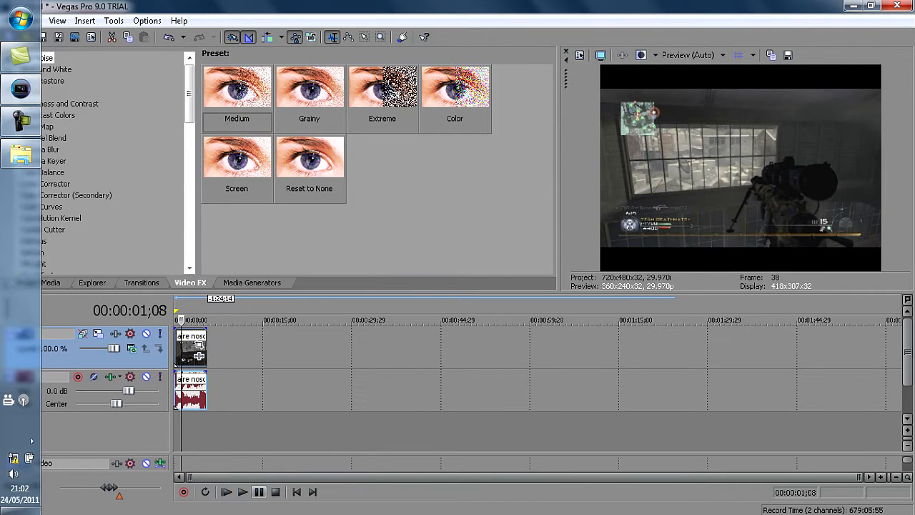
pyautogui.click(13, 473)
pyautogui.moveTo(30, 306); pyautogui.dragTo(30, 326)
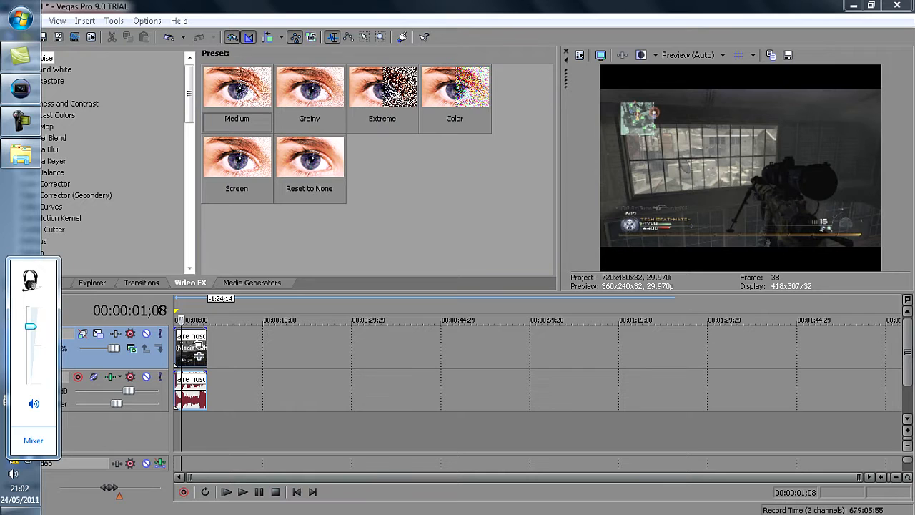
# Set the video preview quality to Draft (Auto).
pyautogui.click(722, 54)
pyautogui.moveTo(687, 72)
pyautogui.click(762, 71)
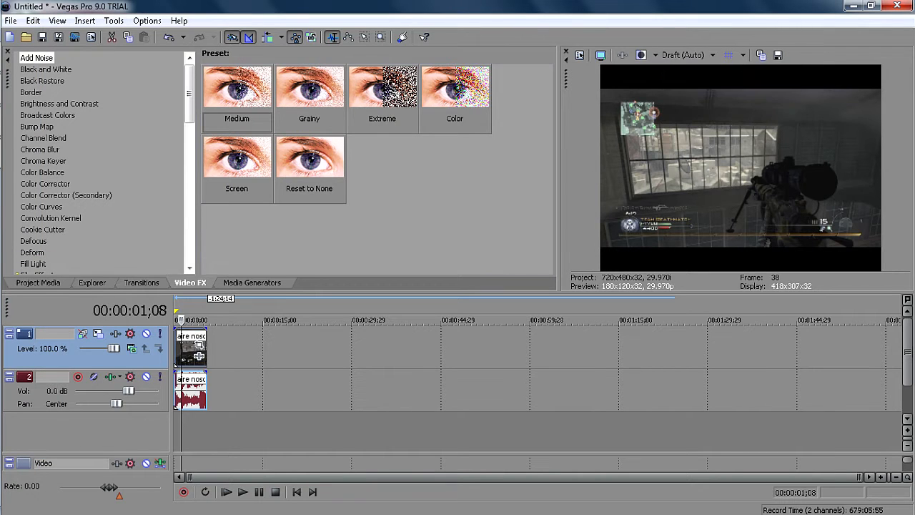
# Play a short part of the clip, return to the start and lower the audio track's volume to -7.8 dB.
pyautogui.click(242, 492)
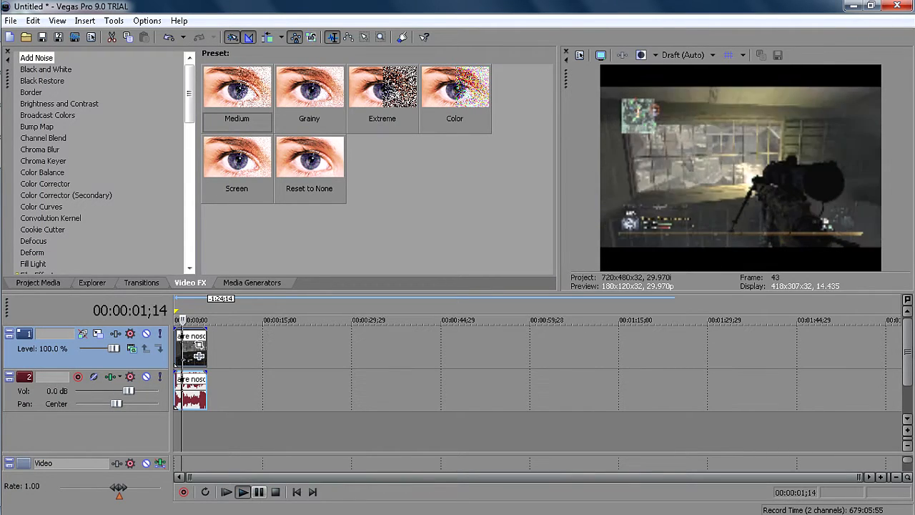
pyautogui.click(259, 493)
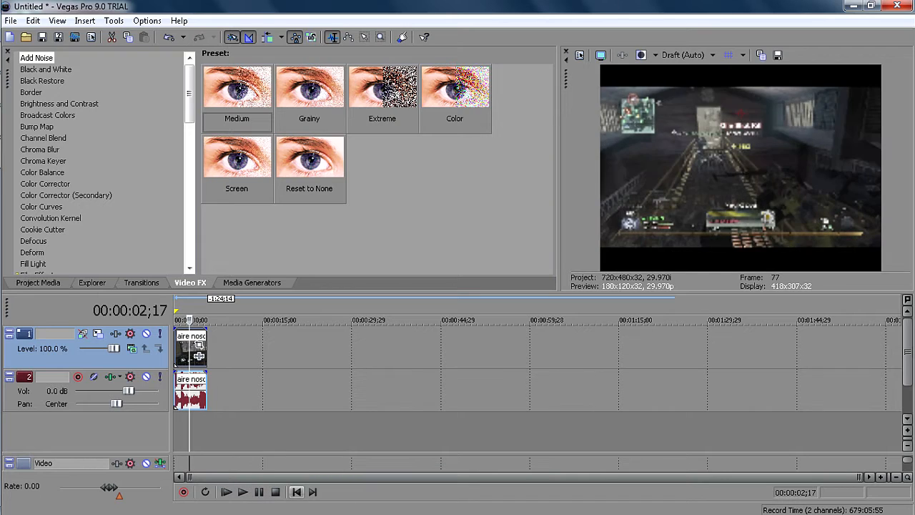
pyautogui.click(297, 492)
pyautogui.moveTo(128, 390); pyautogui.dragTo(103, 390)
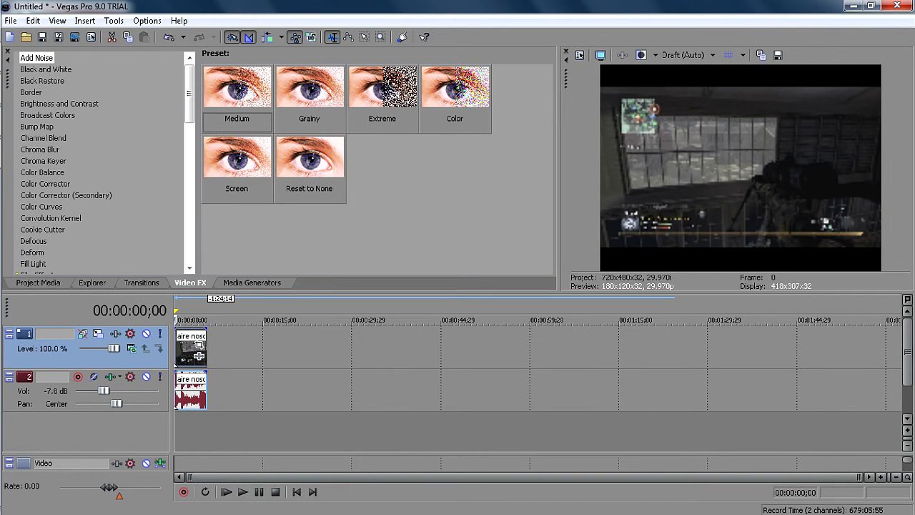
# Turn off Maintain aspect ratio in the video event's properties so the clip fills the frame.
pyautogui.rightClick(185, 347)
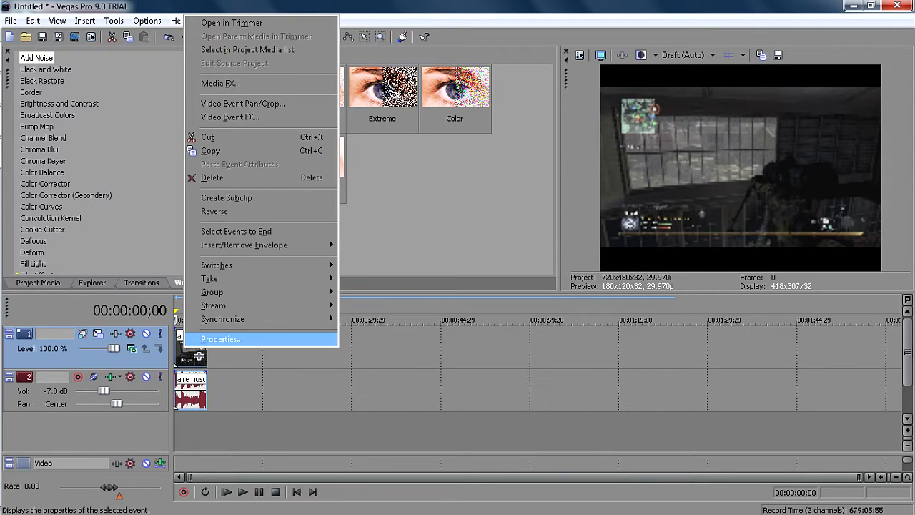
pyautogui.click(219, 339)
pyautogui.click(355, 173)
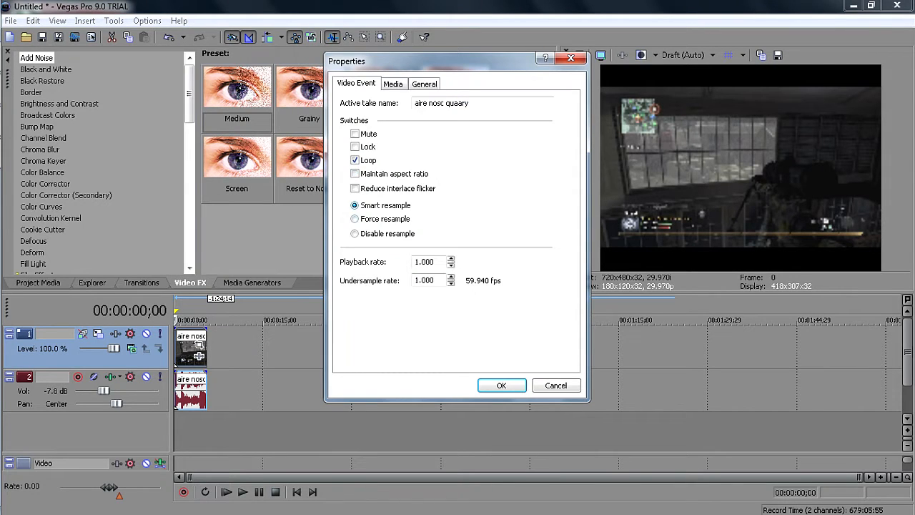
pyautogui.click(501, 386)
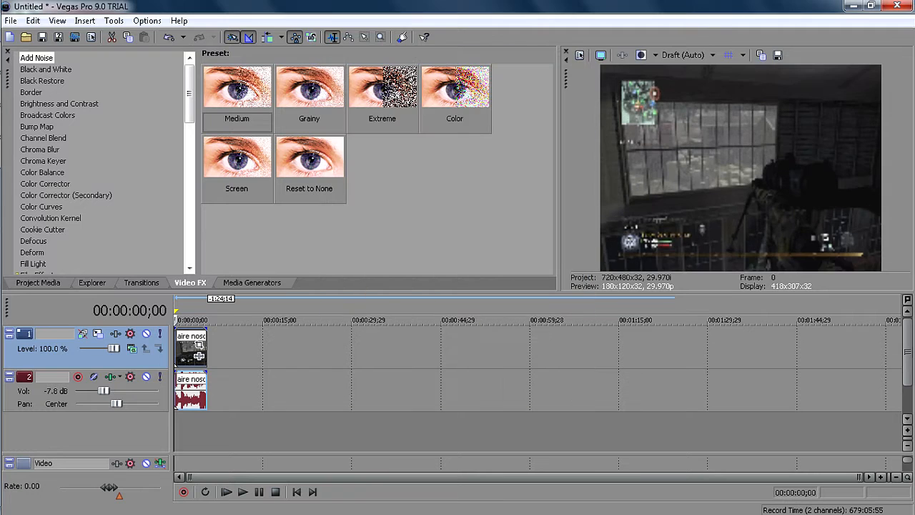
# Resize the panes so the effects presets and video preview get more height and the preset area is wider.
pyautogui.moveTo(560, 172); pyautogui.dragTo(525, 172)
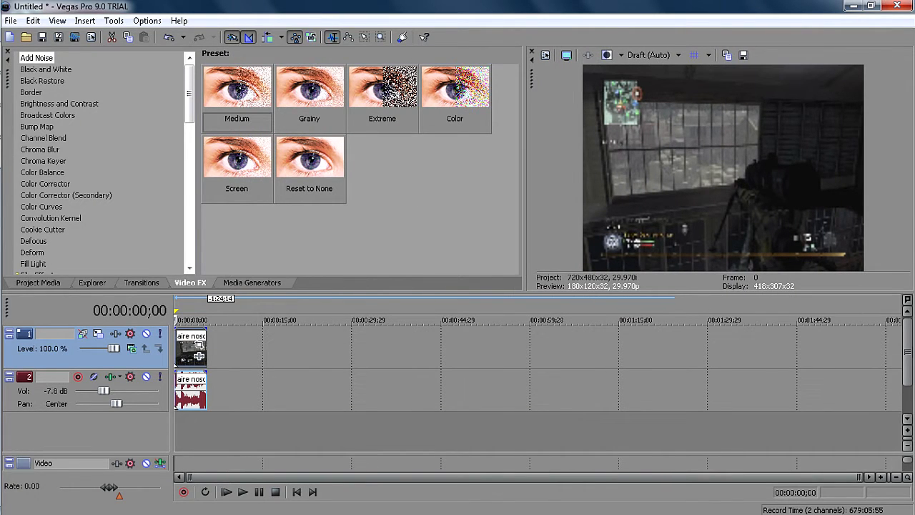
pyautogui.moveTo(500, 293); pyautogui.dragTo(500, 312)
pyautogui.moveTo(530, 172); pyautogui.dragTo(582, 172)
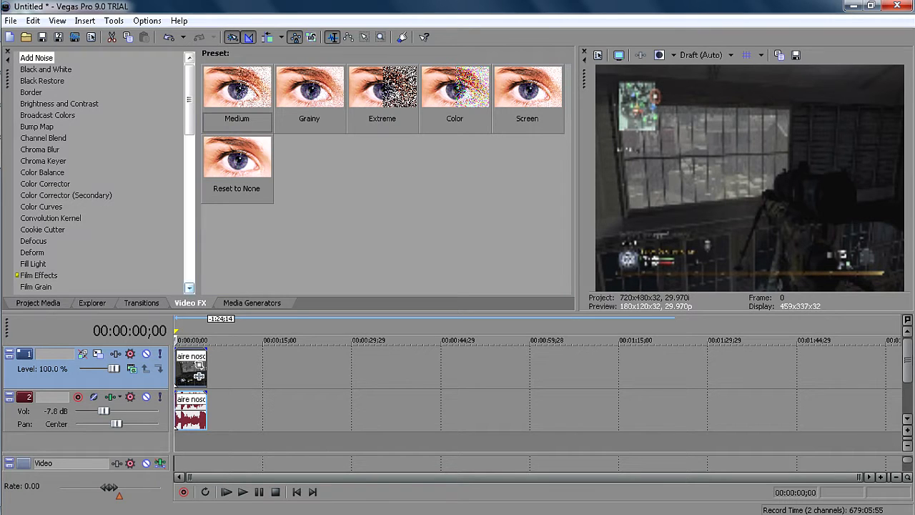
# Apply the Color Curves effect with the HD RENDER preset to the video clip.
pyautogui.click(42, 206)
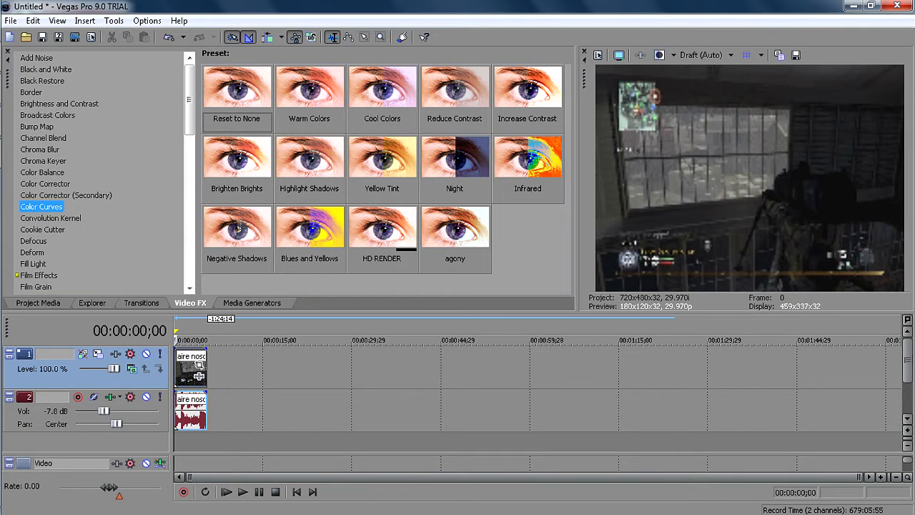
pyautogui.click(383, 233)
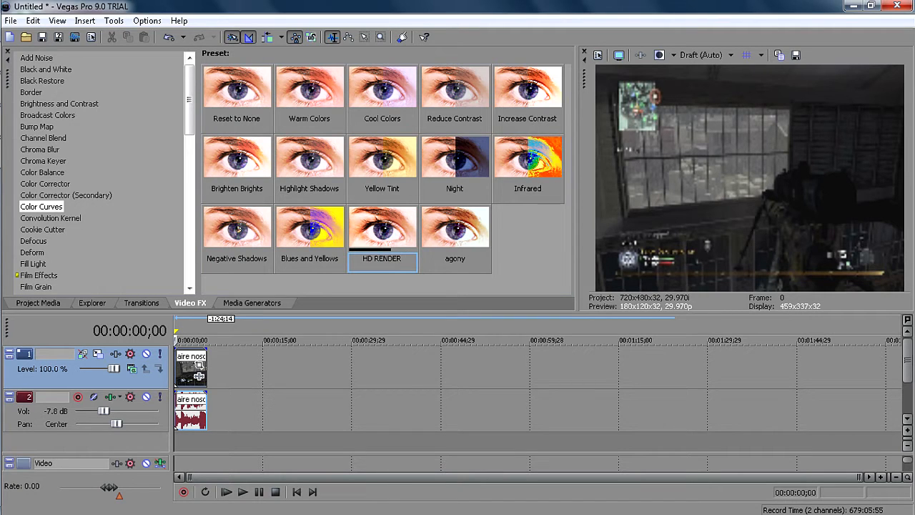
pyautogui.moveTo(383, 233); pyautogui.dragTo(190, 371)
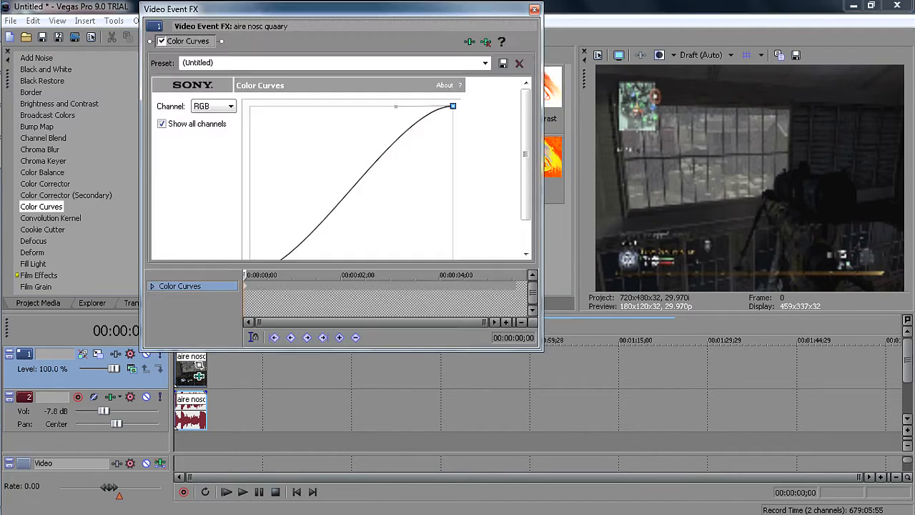
# Fine-tune the tangent handles at both ends of the RGB color curve, enlarge the effect window to show it whole, and close it.
pyautogui.moveTo(525, 154)
pyautogui.mouseDown()
pyautogui.moveTo(526, 181)
pyautogui.moveTo(526, 157)
pyautogui.mouseUp()
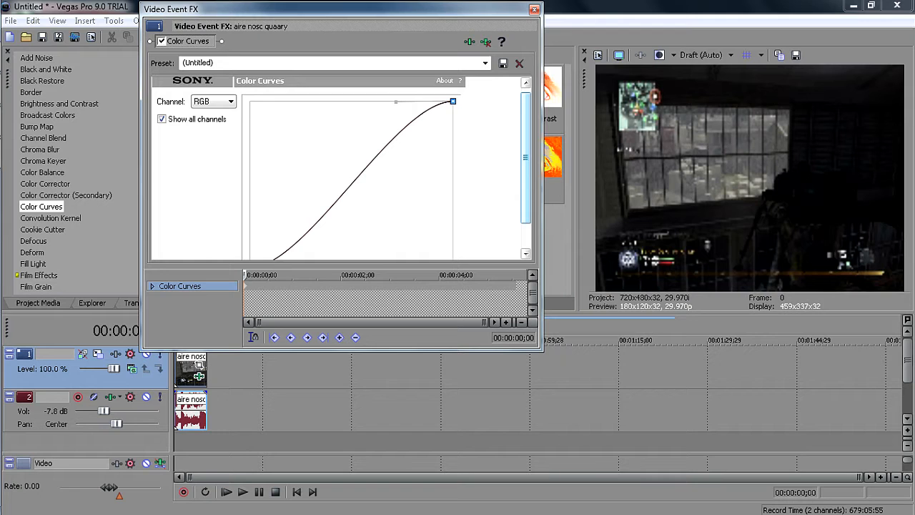
pyautogui.moveTo(396, 102)
pyautogui.mouseDown()
pyautogui.moveTo(405, 122)
pyautogui.moveTo(399, 102)
pyautogui.mouseUp()
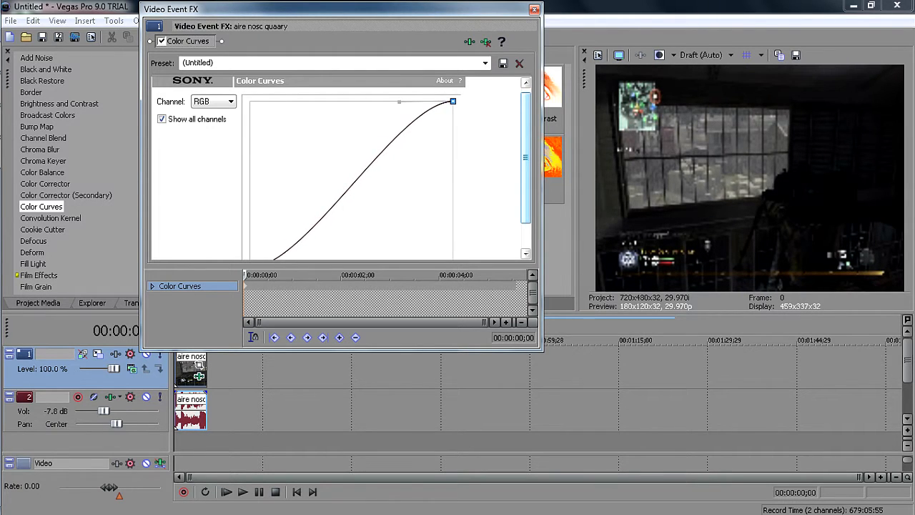
pyautogui.moveTo(525, 157); pyautogui.dragTo(526, 181)
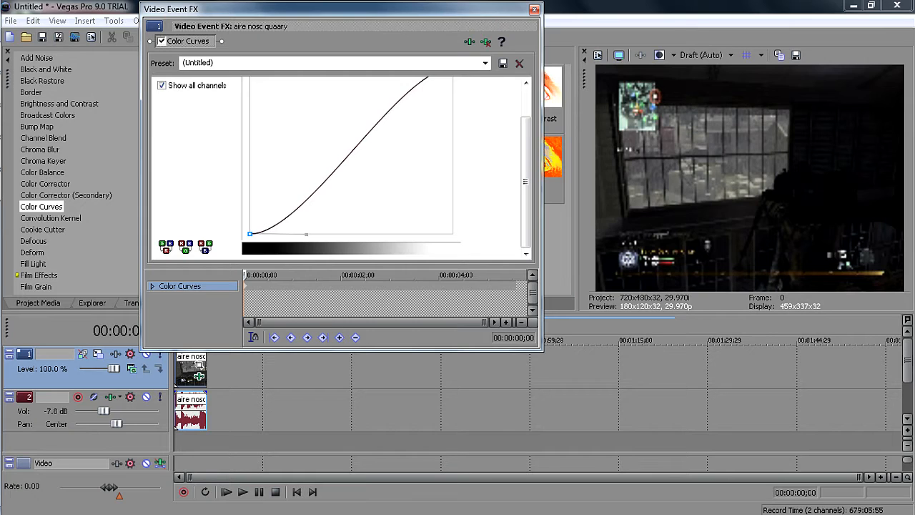
pyautogui.moveTo(306, 234); pyautogui.dragTo(308, 235)
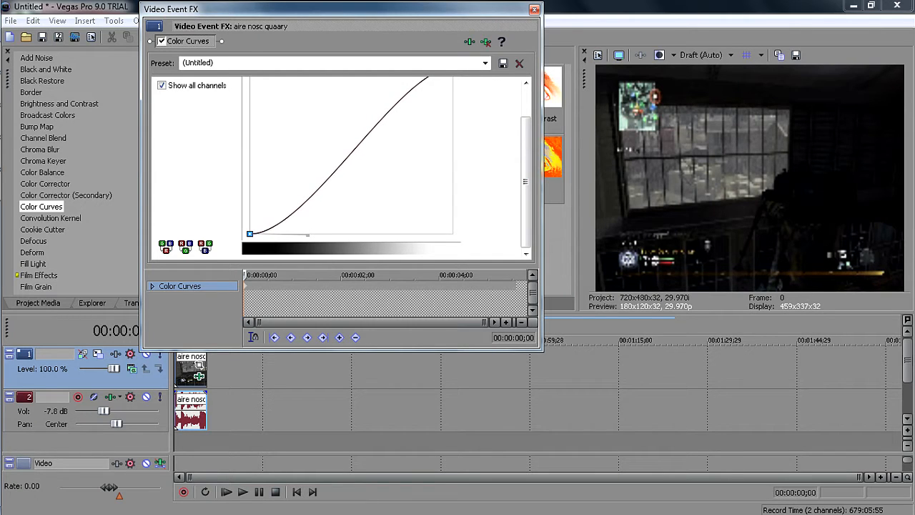
pyautogui.moveTo(543, 351); pyautogui.dragTo(558, 391)
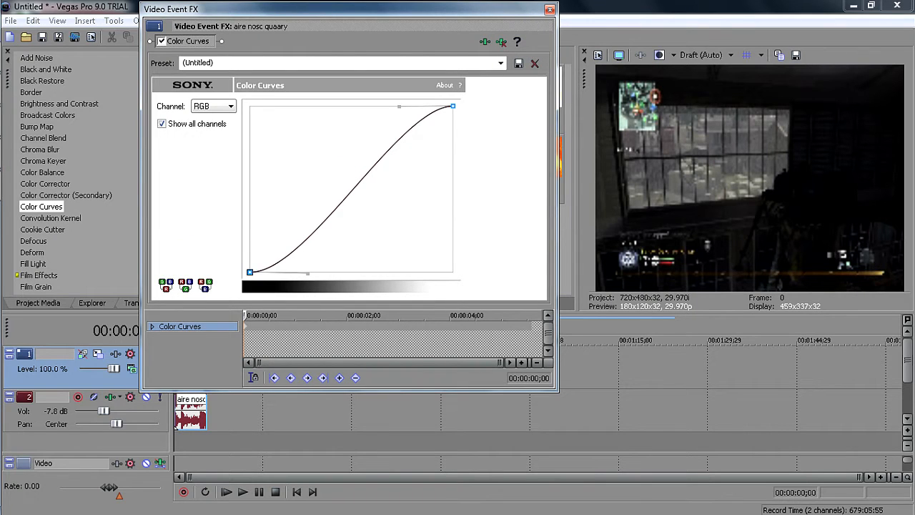
pyautogui.click(550, 9)
# Set the video preview quality to Best (Full).
pyautogui.click(704, 55)
pyautogui.moveTo(716, 110)
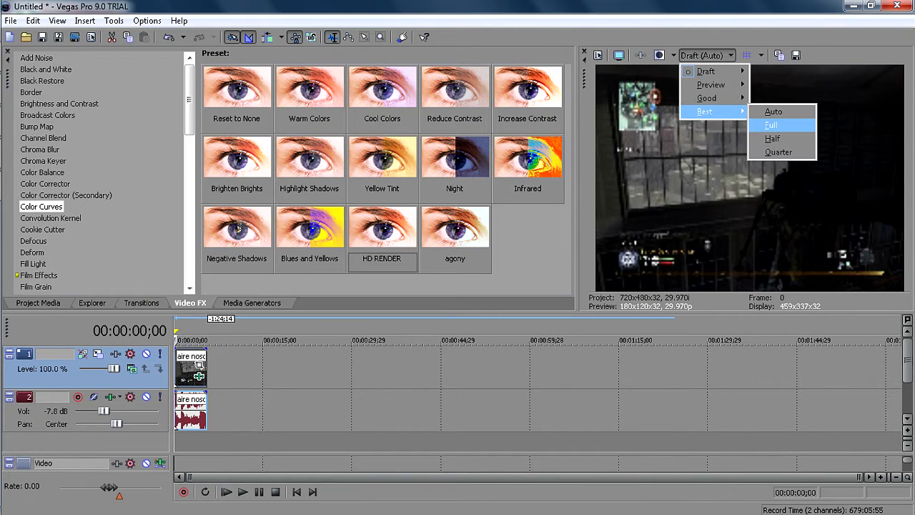
pyautogui.click(784, 125)
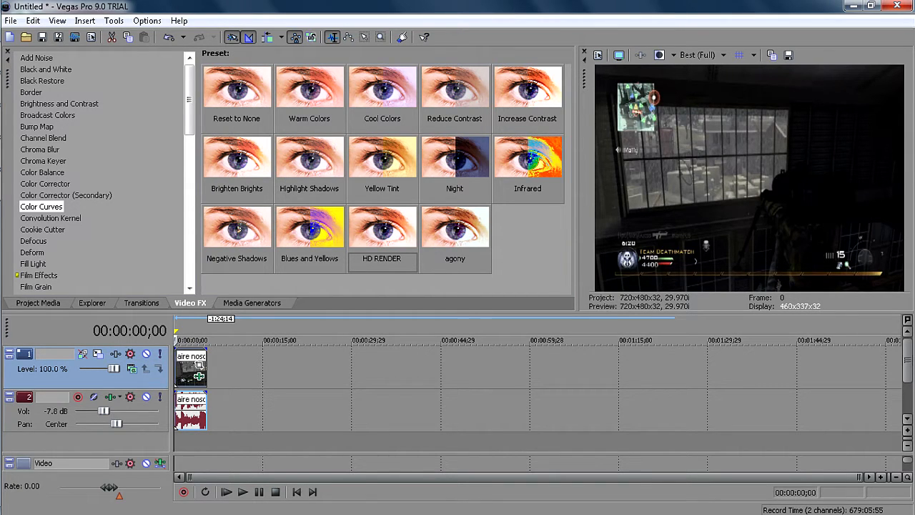
# Apply the Color Corrector (Secondary) effect with the HD RENDER preset to the video clip and close its settings.
pyautogui.press('Up')
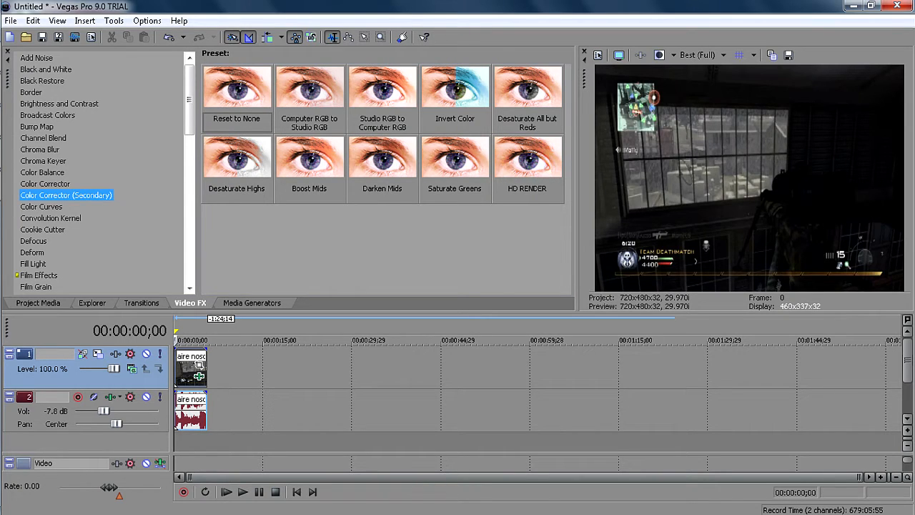
pyautogui.click(528, 163)
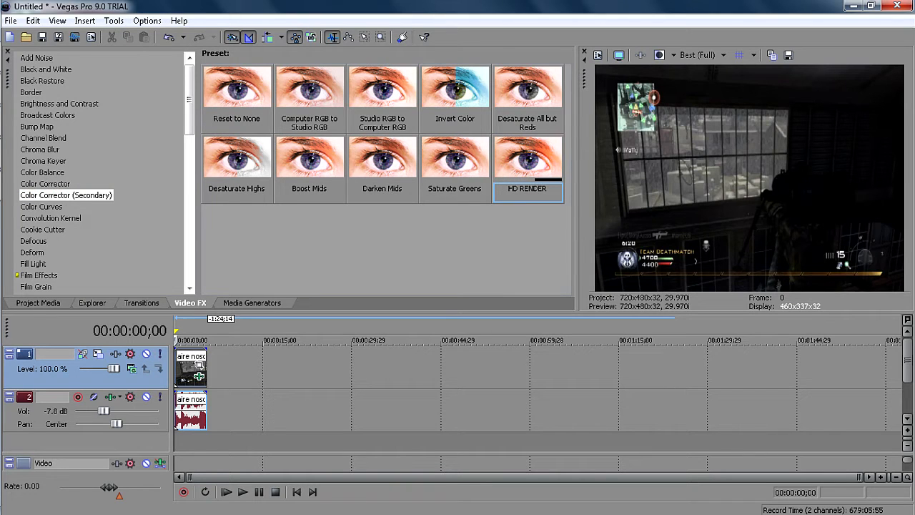
pyautogui.moveTo(528, 163); pyautogui.dragTo(191, 369)
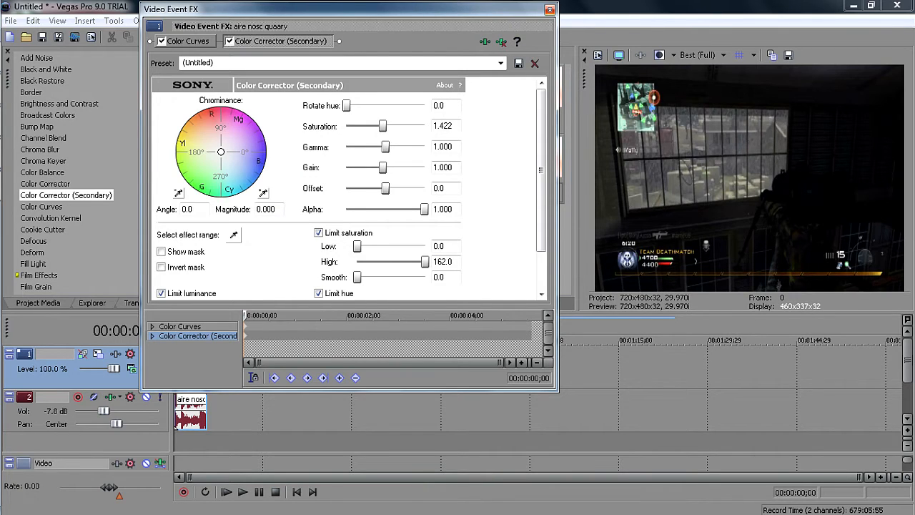
pyautogui.click(550, 10)
# Apply the Sharpen effect with the Reset to None preset to the video clip, close its settings and check the clip in full-screen preview.
pyautogui.scroll(-8, 100, 172)
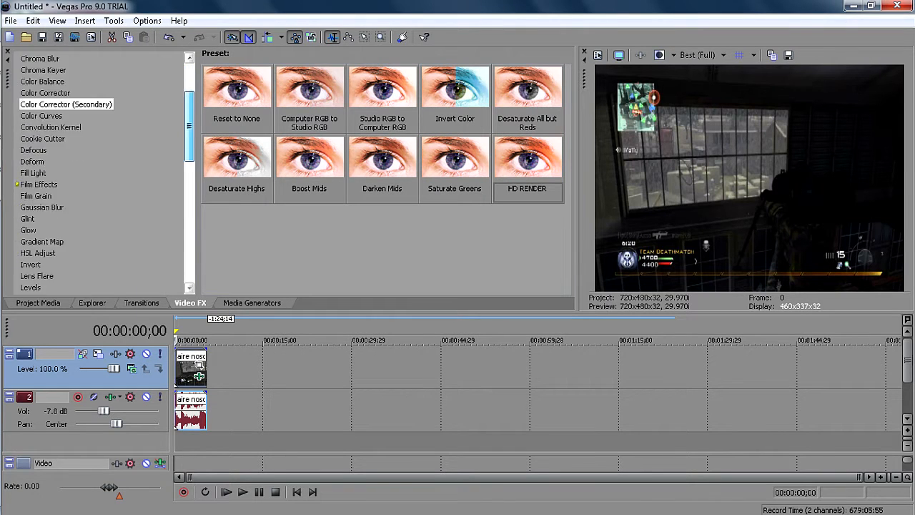
pyautogui.scroll(-7, 100, 171)
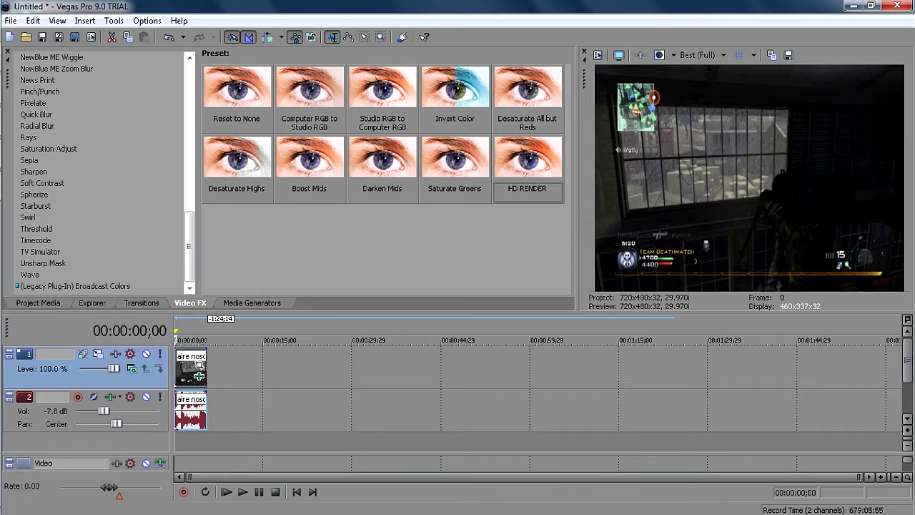
pyautogui.click(34, 172)
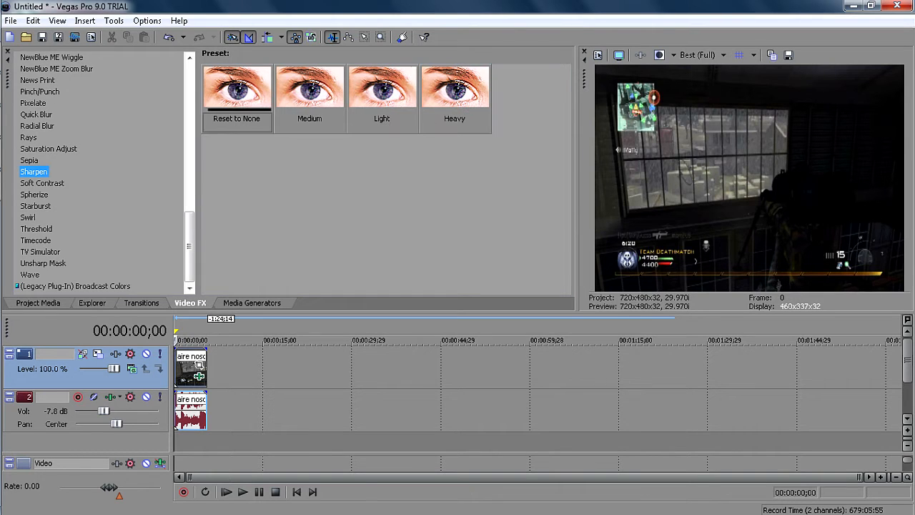
pyautogui.click(237, 99)
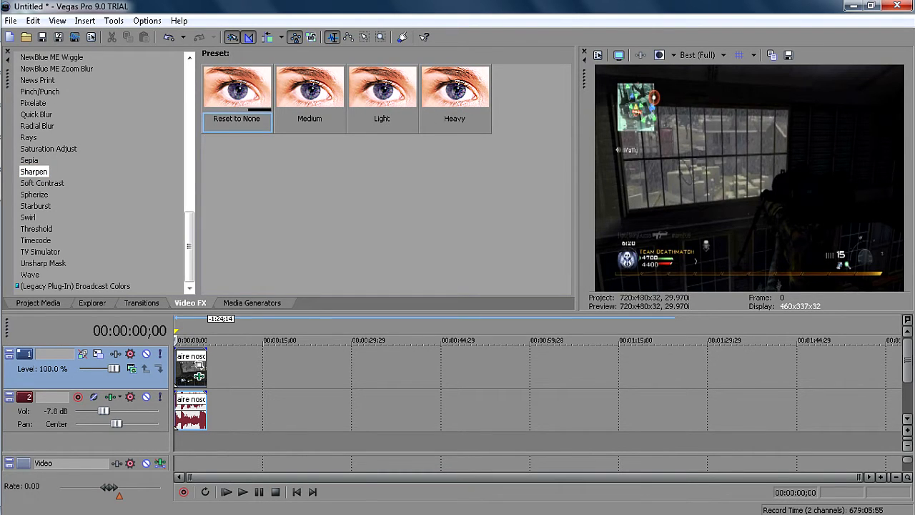
pyautogui.moveTo(195, 370); pyautogui.dragTo(195, 370)
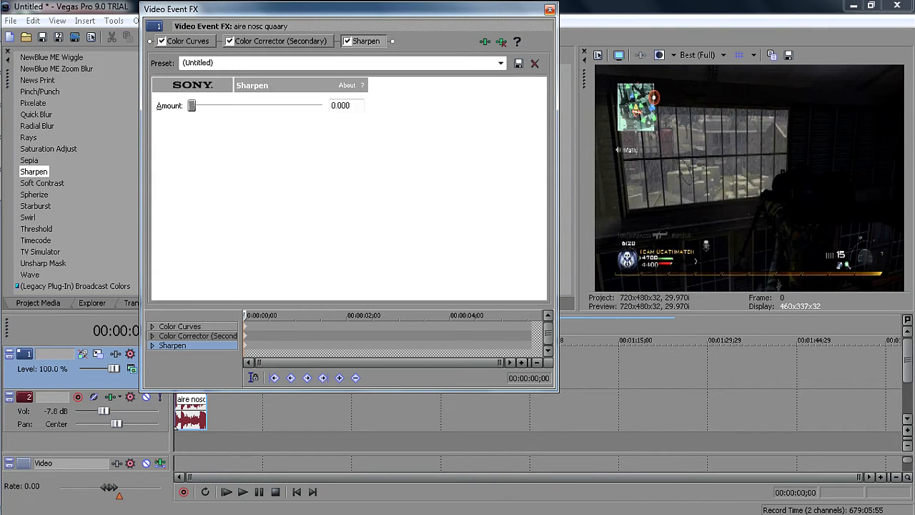
pyautogui.click(550, 9)
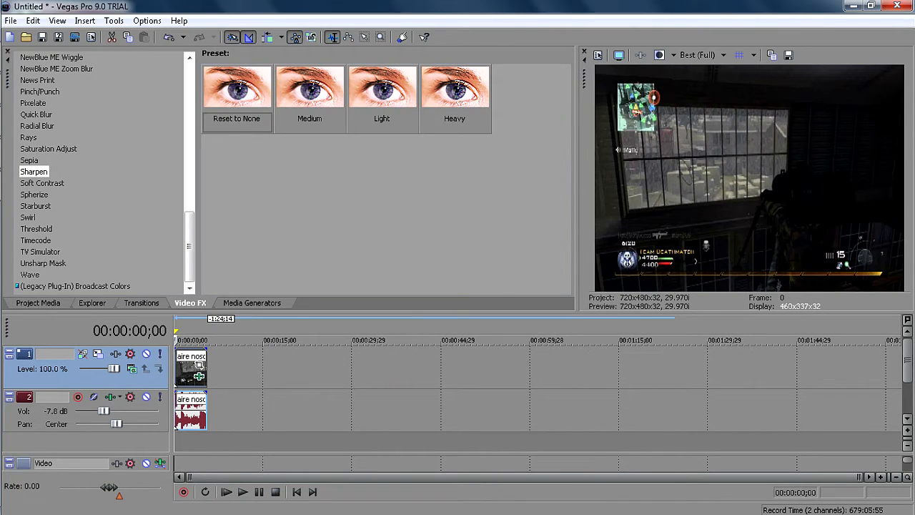
pyautogui.click(619, 55)
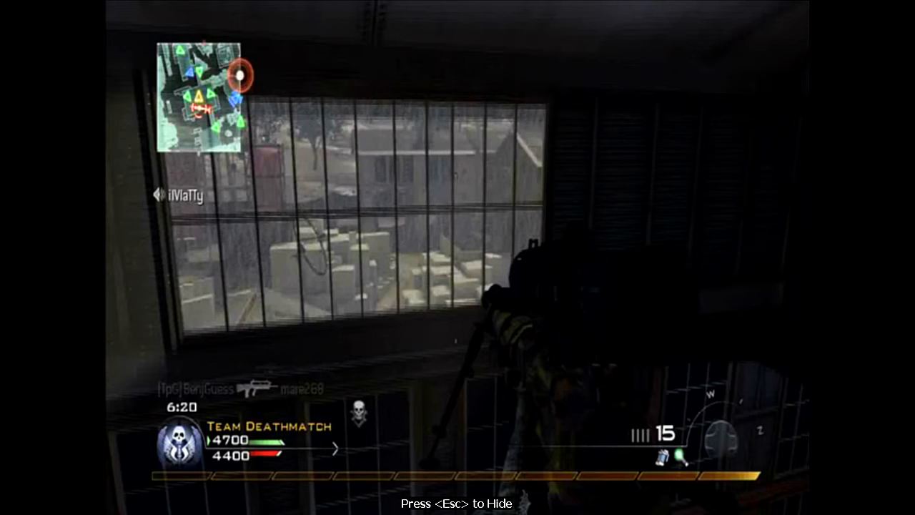
pyautogui.press('Escape')
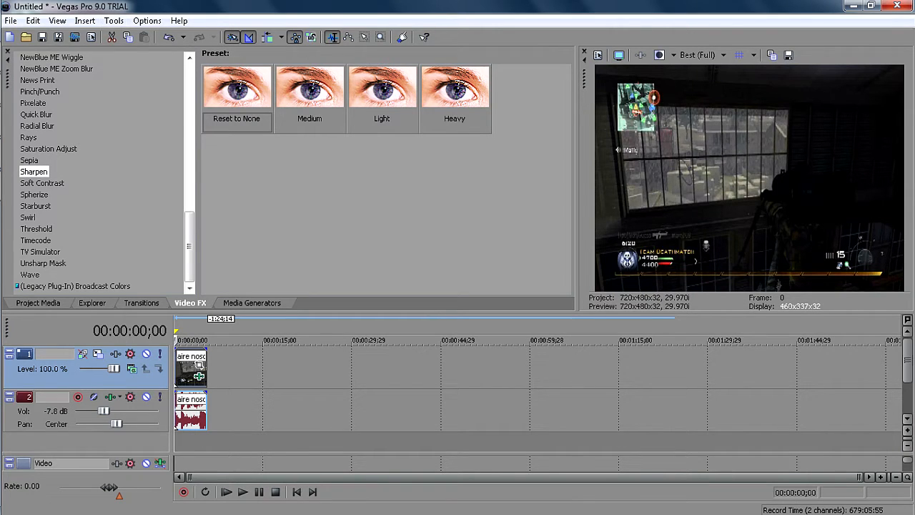
# Start rendering the project to a file on the Desktop, with MainConcept AVC/AAC (*.mp4) as the file type.
pyautogui.click(11, 20)
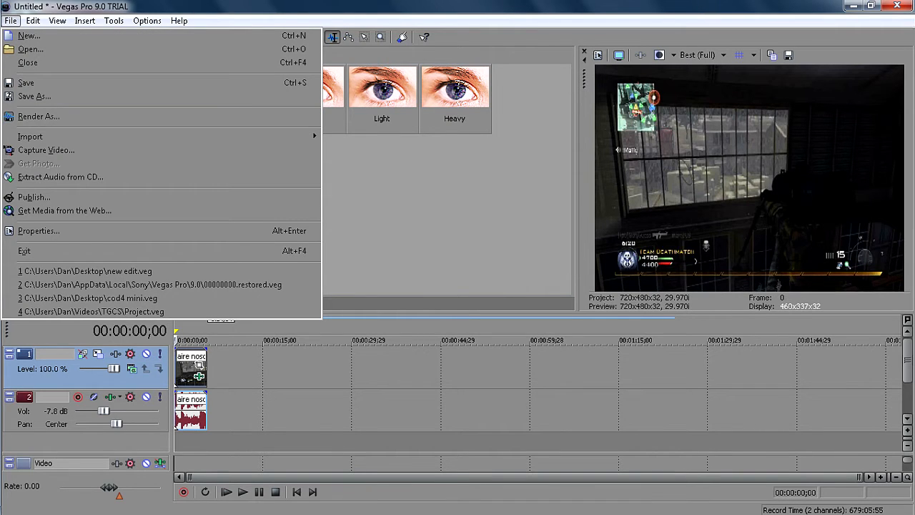
pyautogui.click(36, 116)
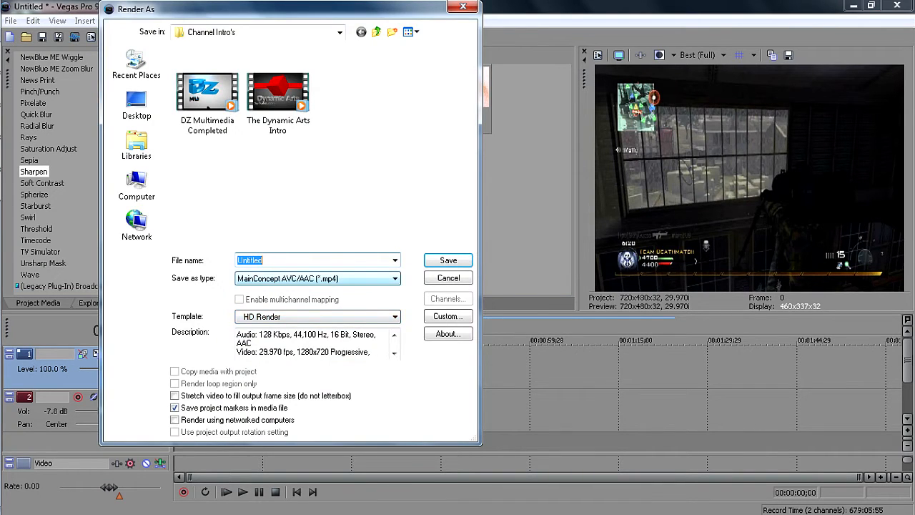
pyautogui.click(136, 104)
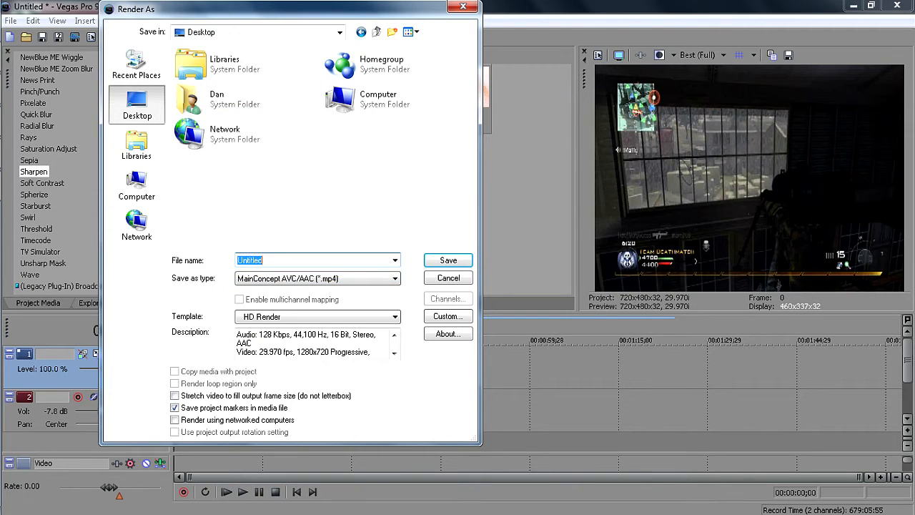
pyautogui.click(318, 279)
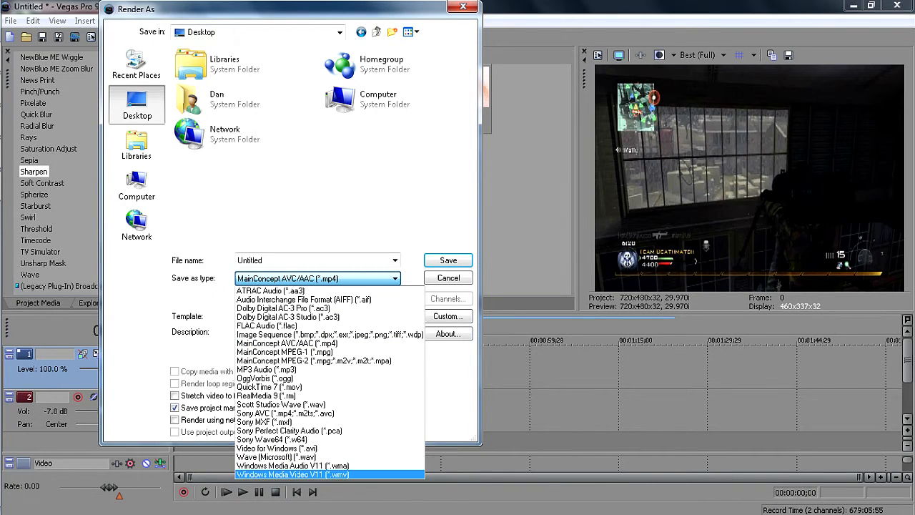
pyautogui.click(293, 475)
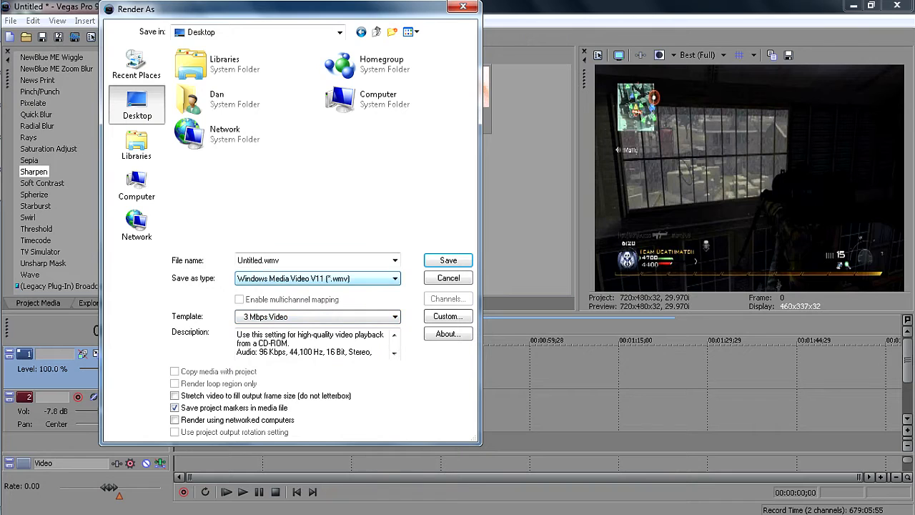
pyautogui.click(318, 278)
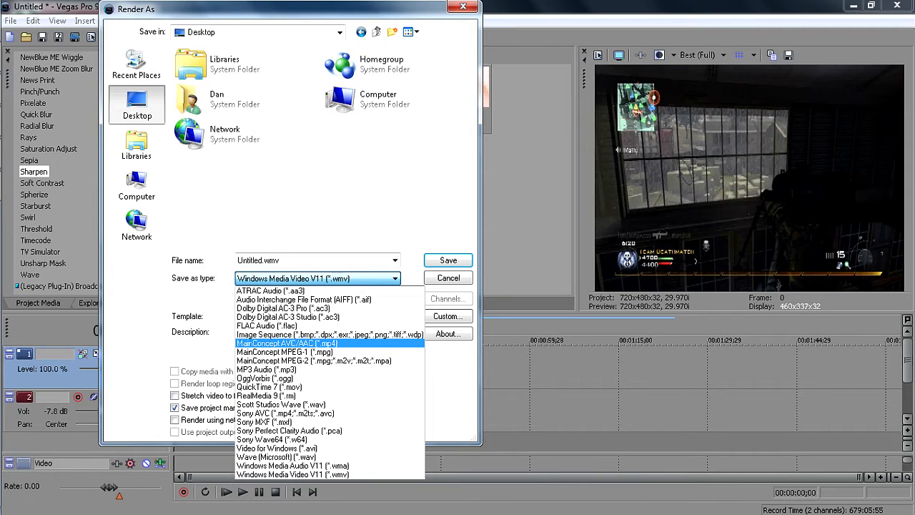
pyautogui.click(288, 343)
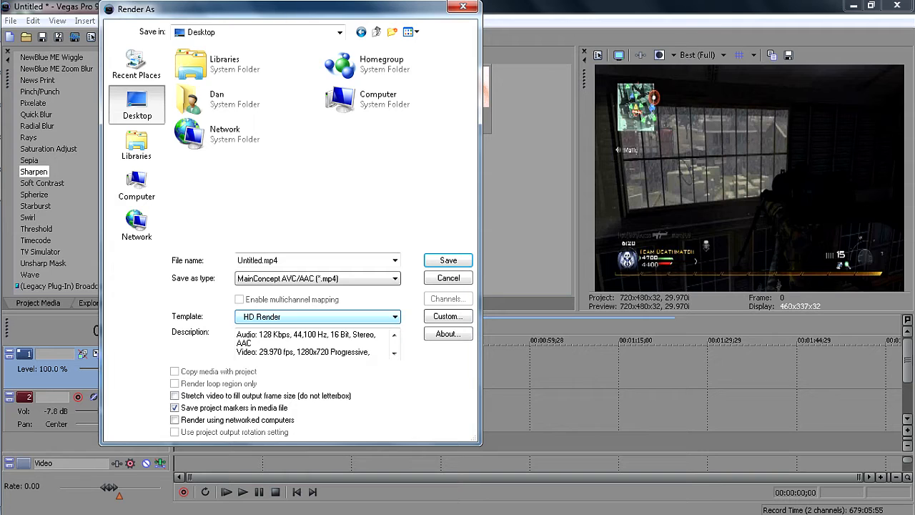
# In the custom render settings, choose a custom frame size, the Main profile and None (progressive scan) as field order.
pyautogui.click(448, 316)
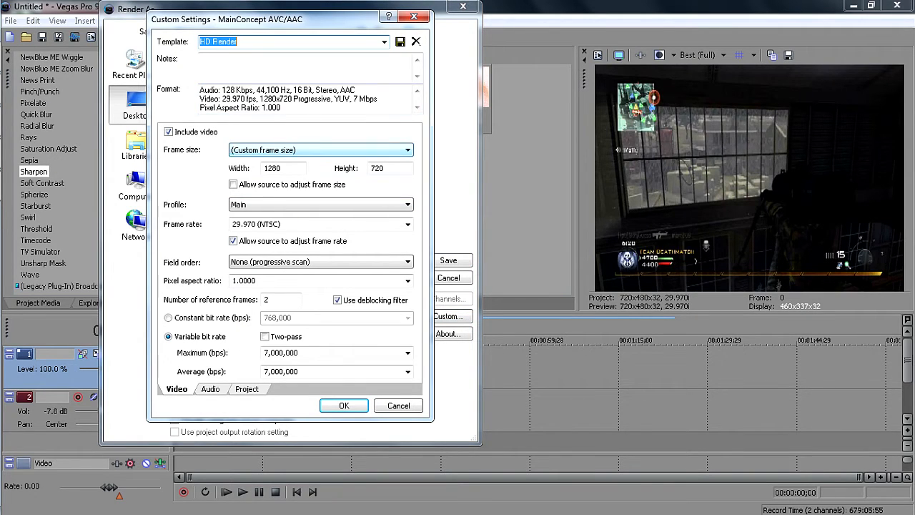
pyautogui.click(322, 150)
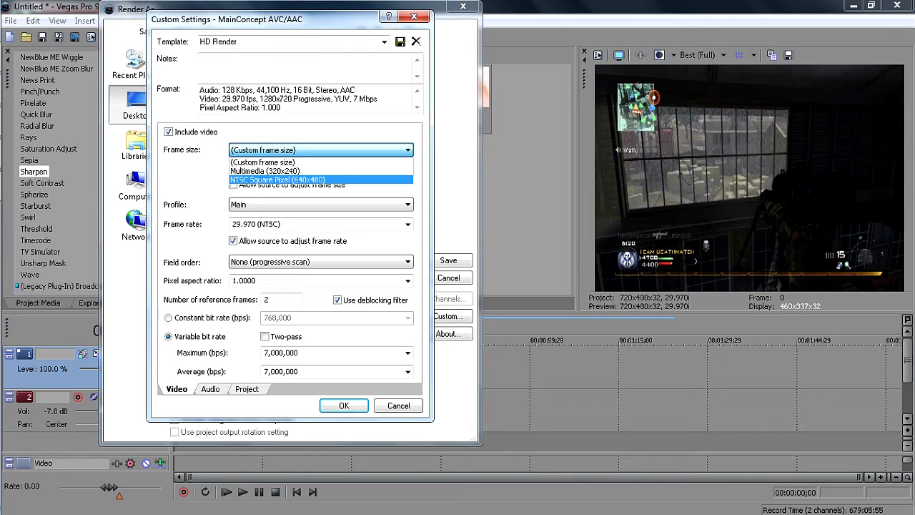
pyautogui.press('Up')
pyautogui.click(279, 162)
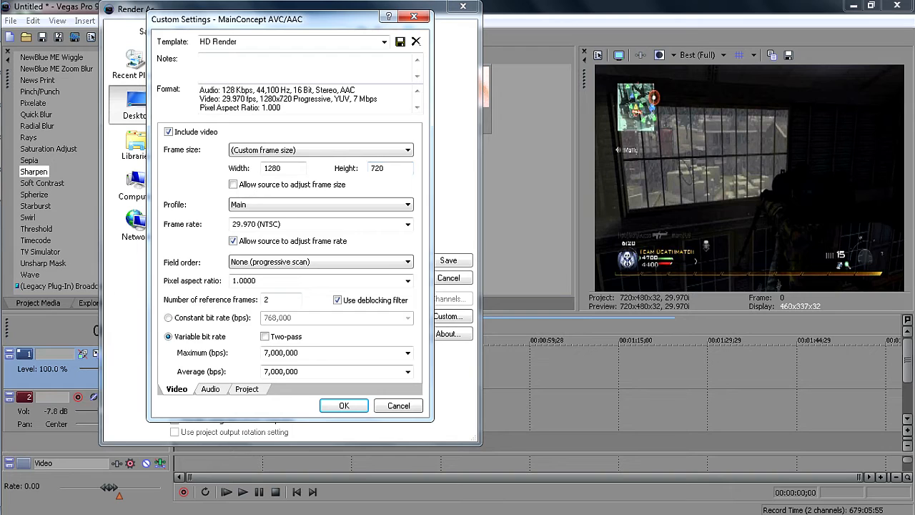
pyautogui.click(300, 206)
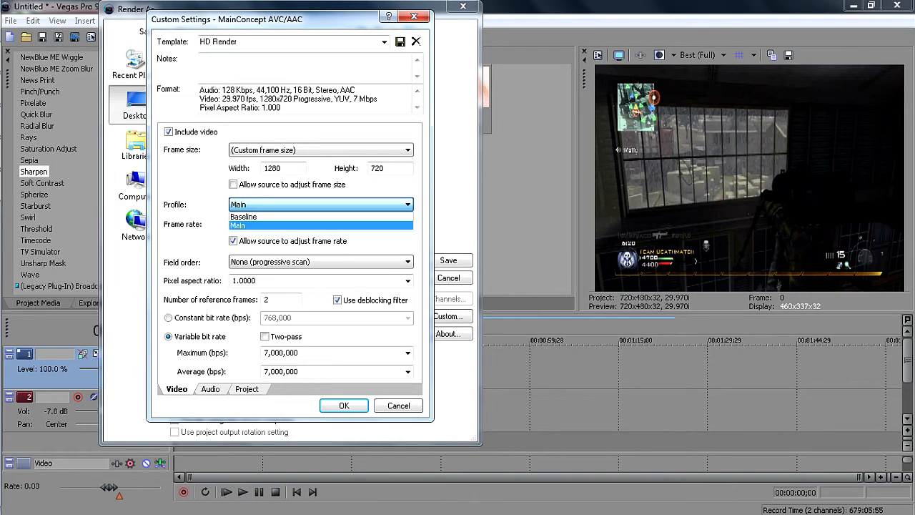
pyautogui.click(286, 226)
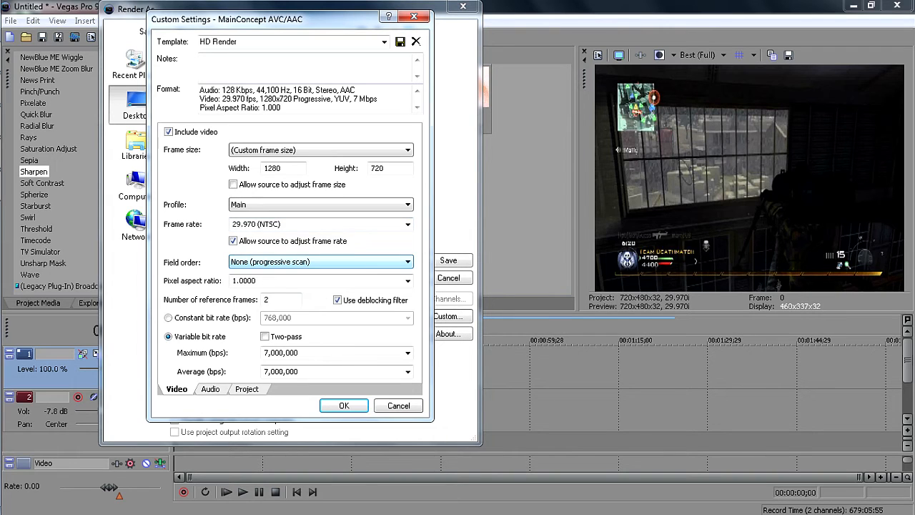
pyautogui.click(321, 262)
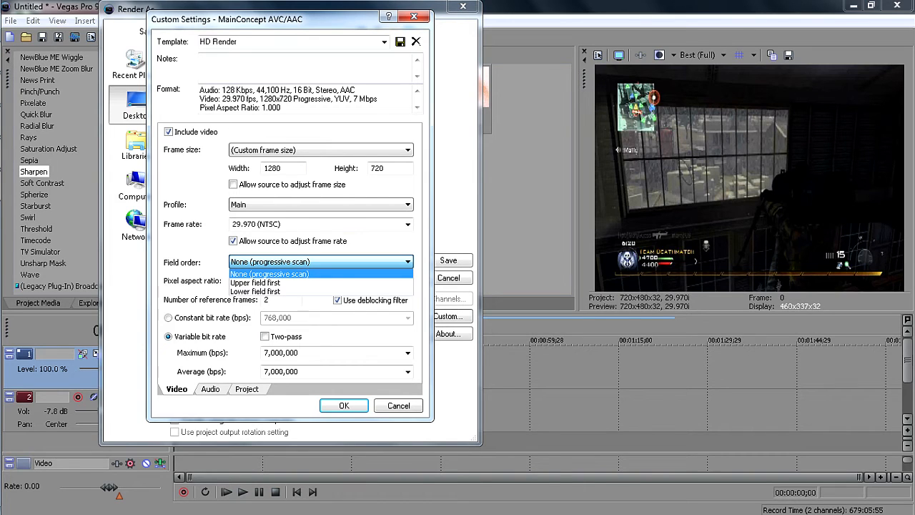
pyautogui.click(320, 275)
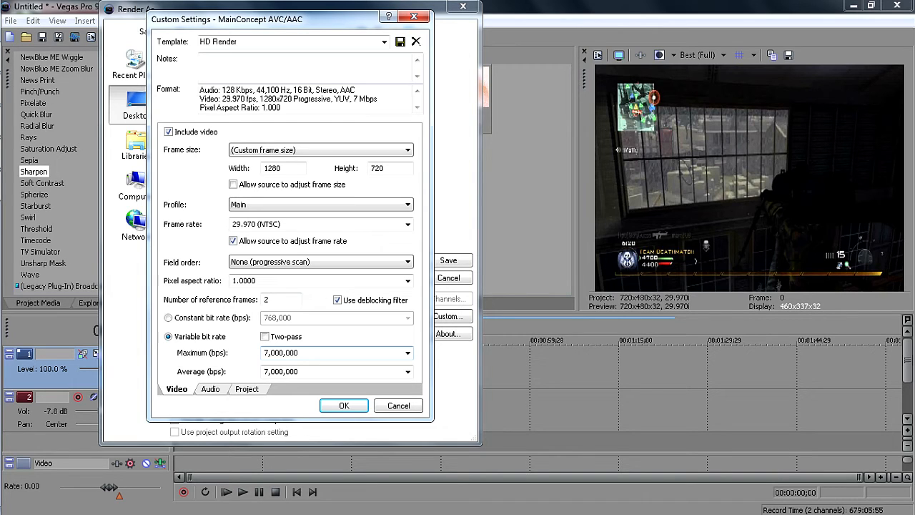
# Check the variable bit rate's two-pass option and its maximum and average values.
pyautogui.click(408, 353)
pyautogui.click(408, 353)
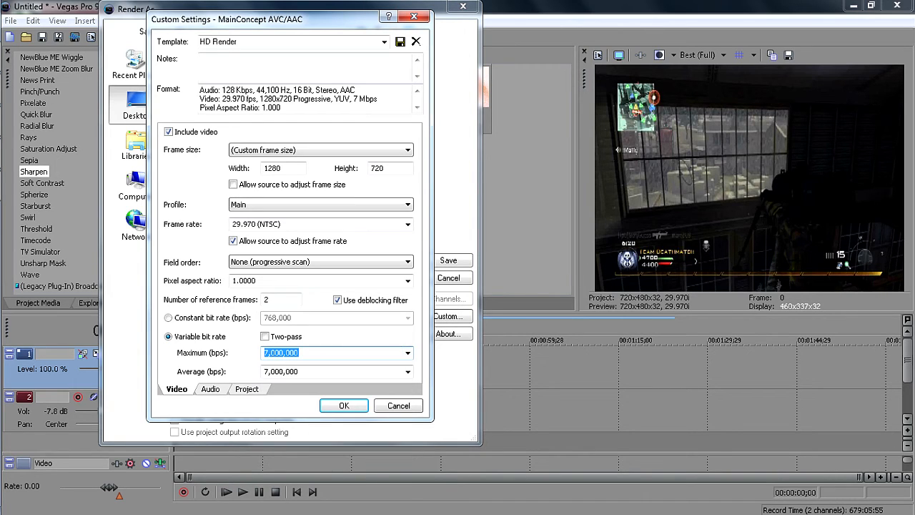
pyautogui.click(265, 337)
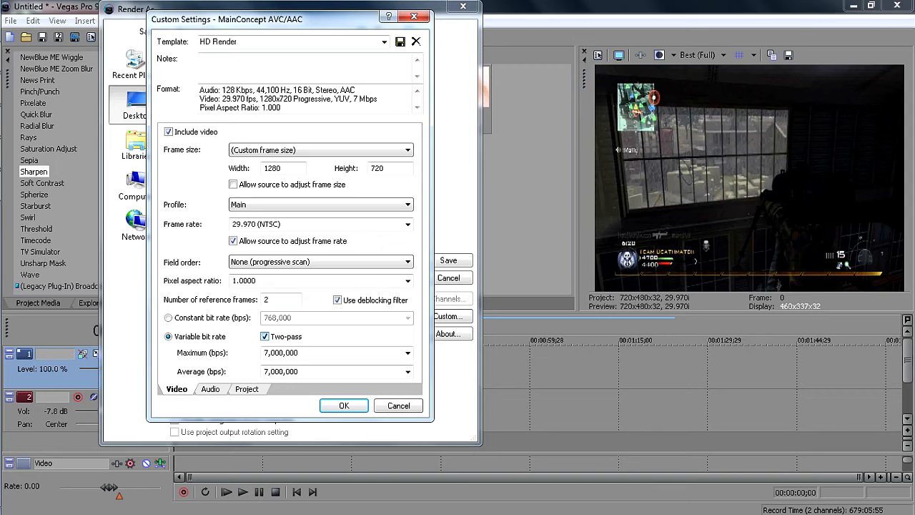
pyautogui.click(265, 336)
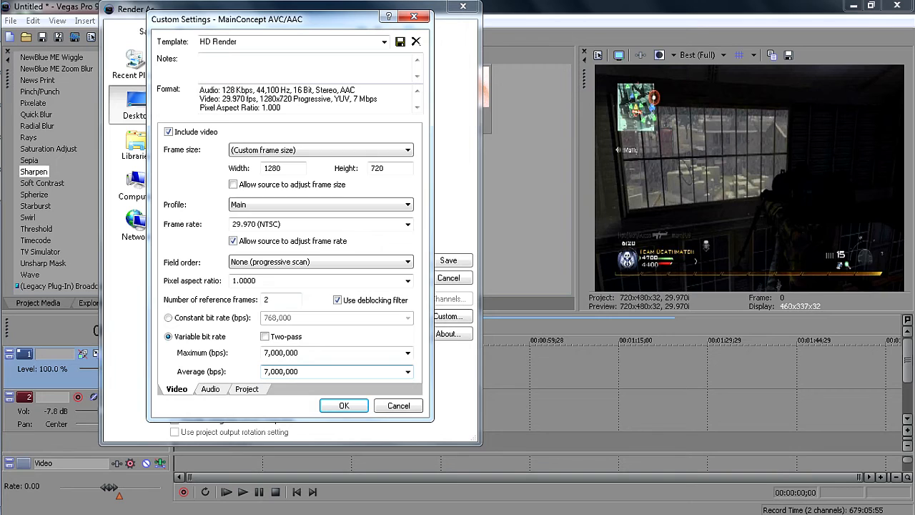
pyautogui.doubleClick(282, 372)
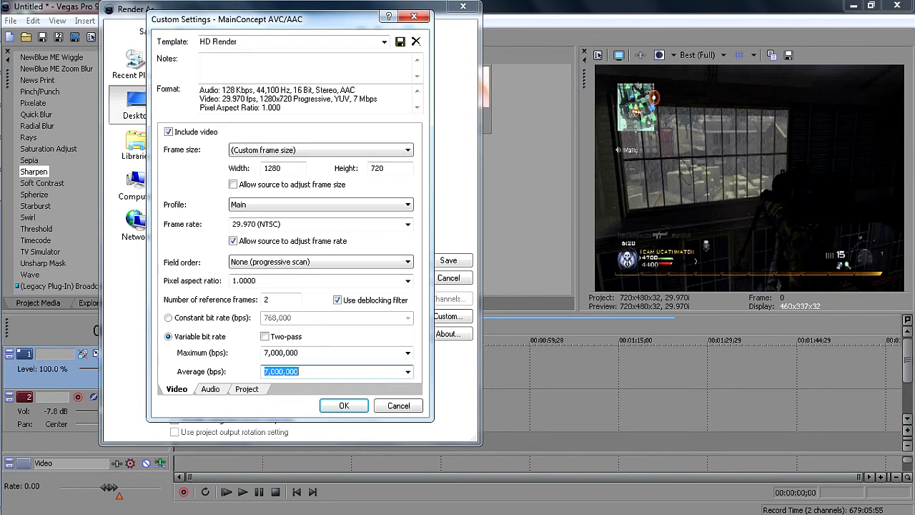
pyautogui.doubleClick(282, 352)
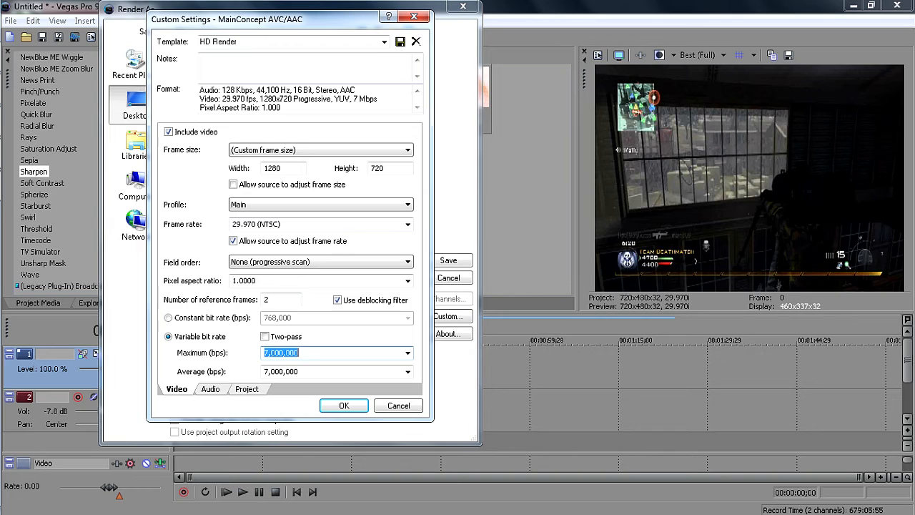
# Review the template's audio settings and set the video rendering quality to Best.
pyautogui.click(210, 389)
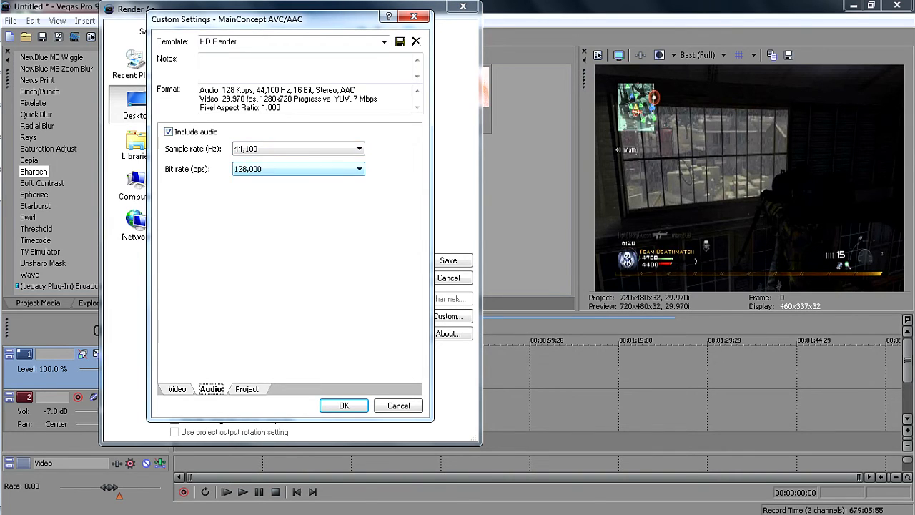
pyautogui.click(247, 389)
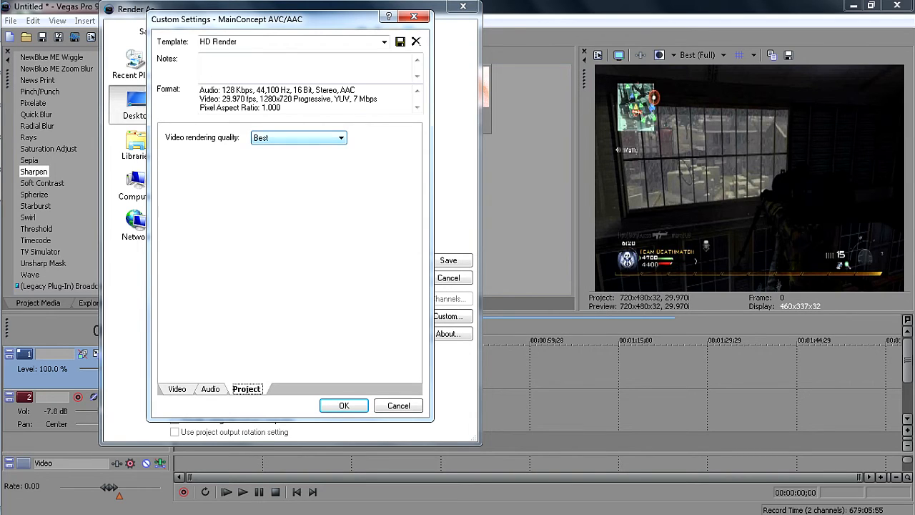
pyautogui.click(299, 138)
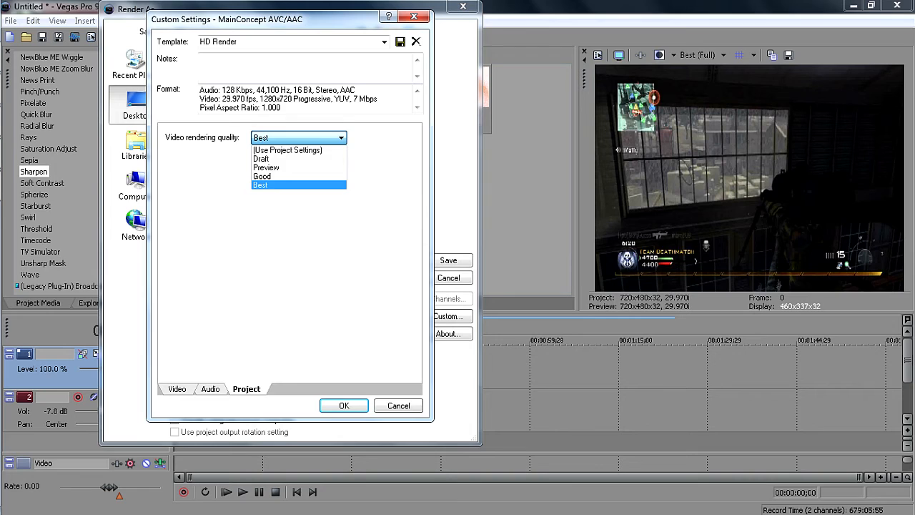
pyautogui.click(299, 186)
# Save the custom render settings as the HD Render template and close them.
pyautogui.click(286, 42)
pyautogui.click(286, 41)
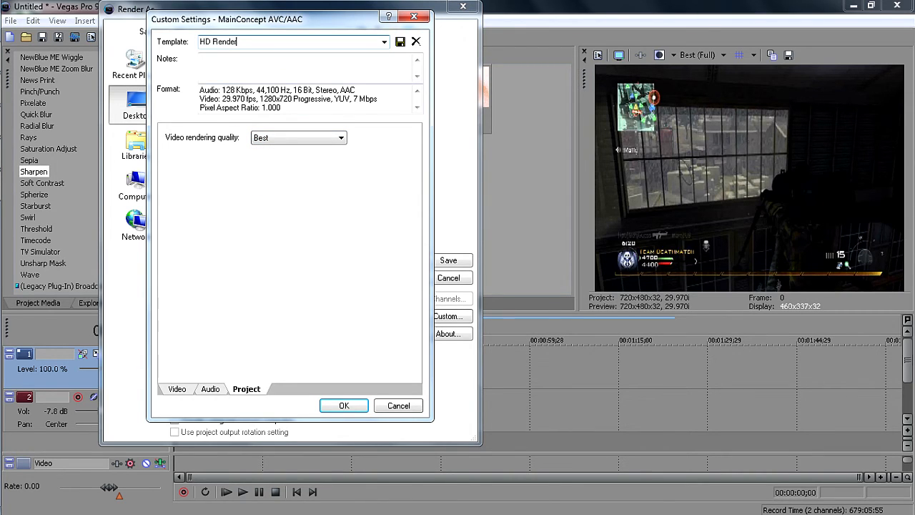
pyautogui.click(401, 42)
pyautogui.click(414, 16)
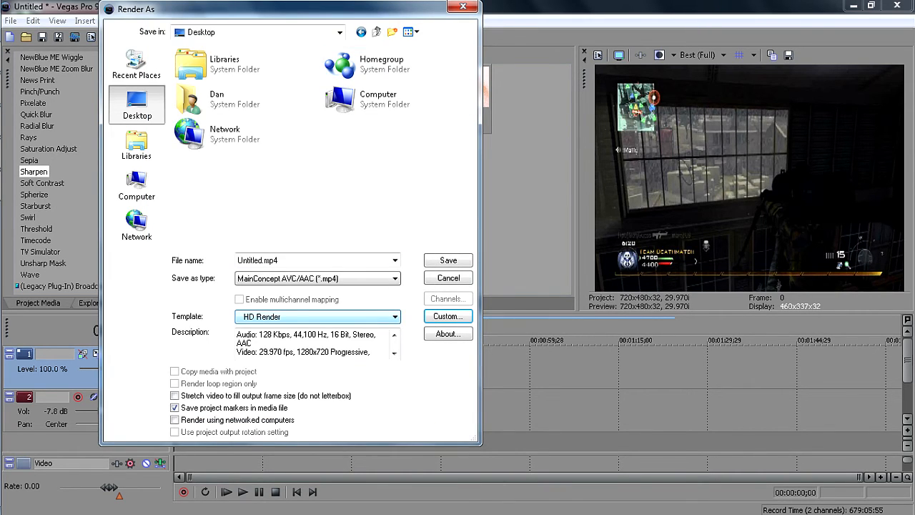
# Select the HD Render template and start rendering Untitled.mp4.
pyautogui.click(319, 317)
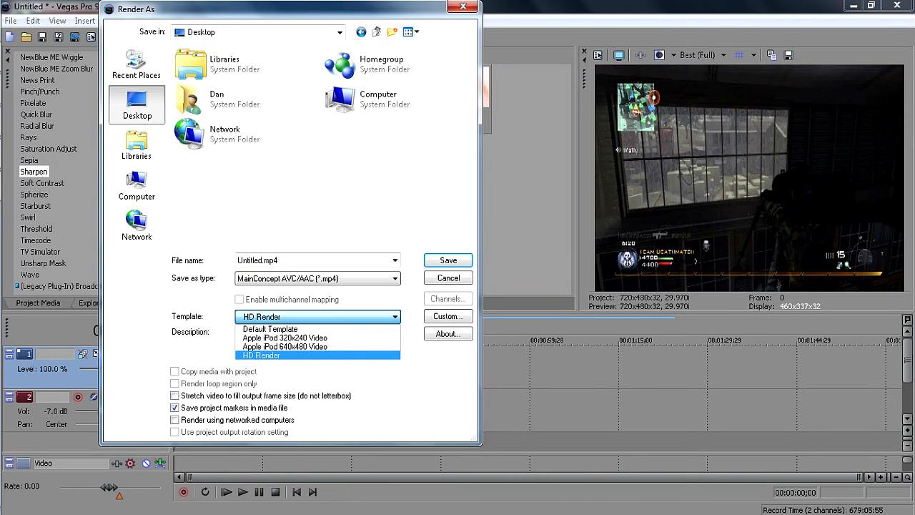
pyautogui.click(301, 355)
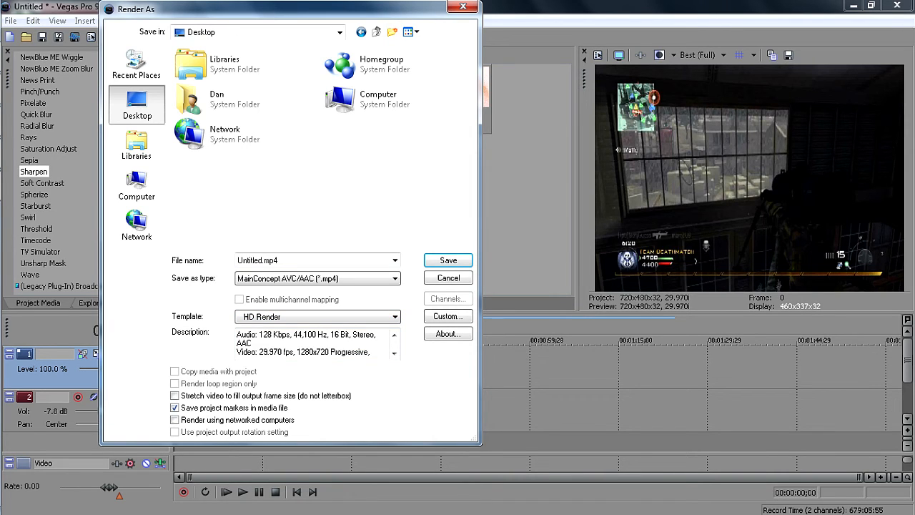
pyautogui.press('Return')
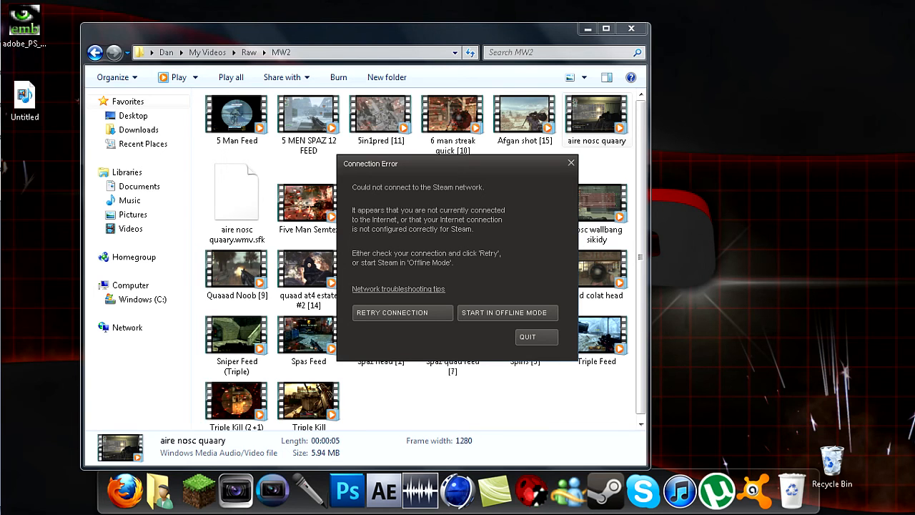
# Dismiss the Steam connection error by quitting Steam and close the MW2 folder window.
pyautogui.click(536, 337)
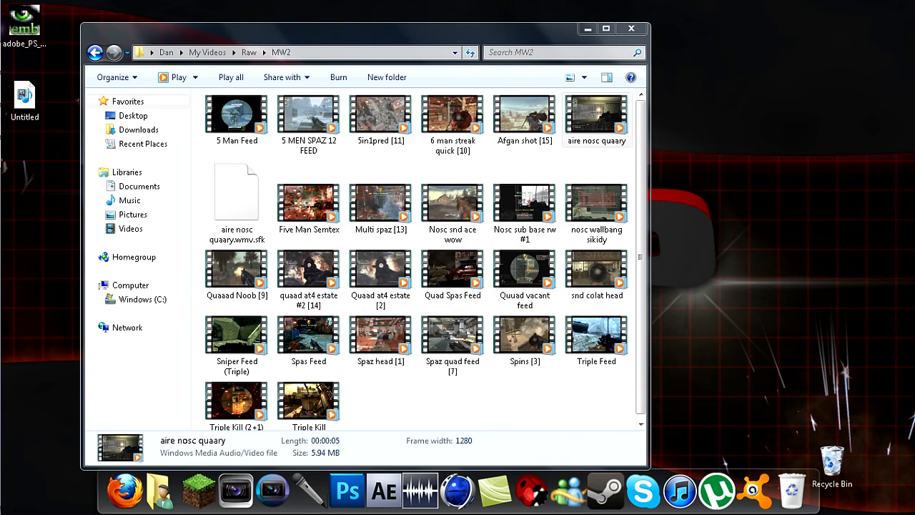
pyautogui.hotkey('alt', 'F4')
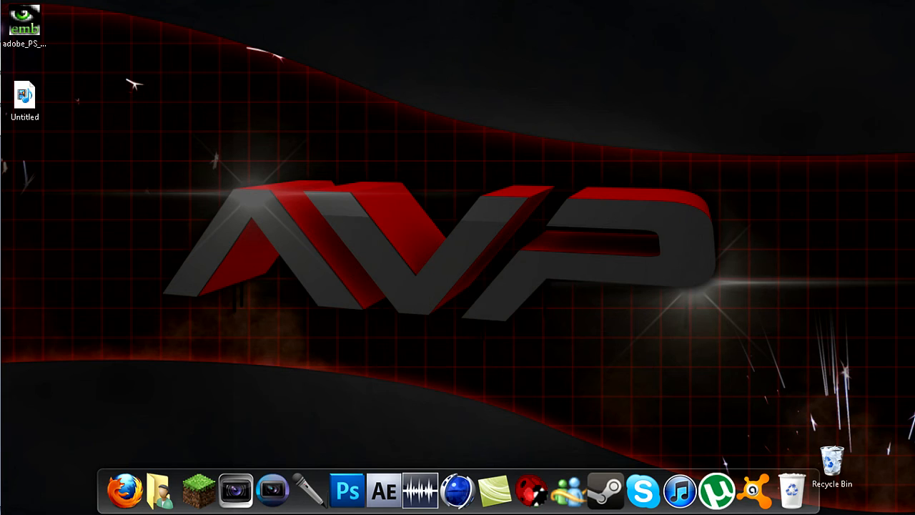
pyautogui.moveTo(169, 141); pyautogui.dragTo(717, 392)
pyautogui.moveTo(20, 56)
pyautogui.moveTo(20, 120)
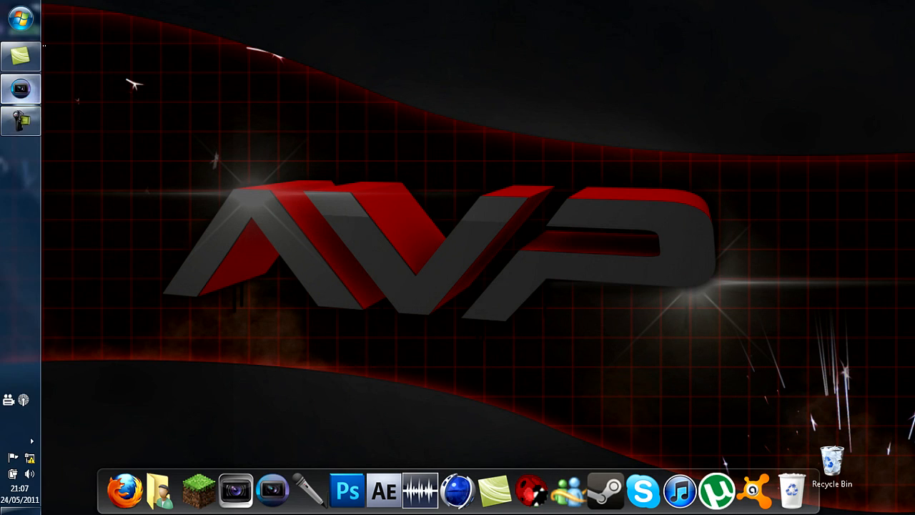